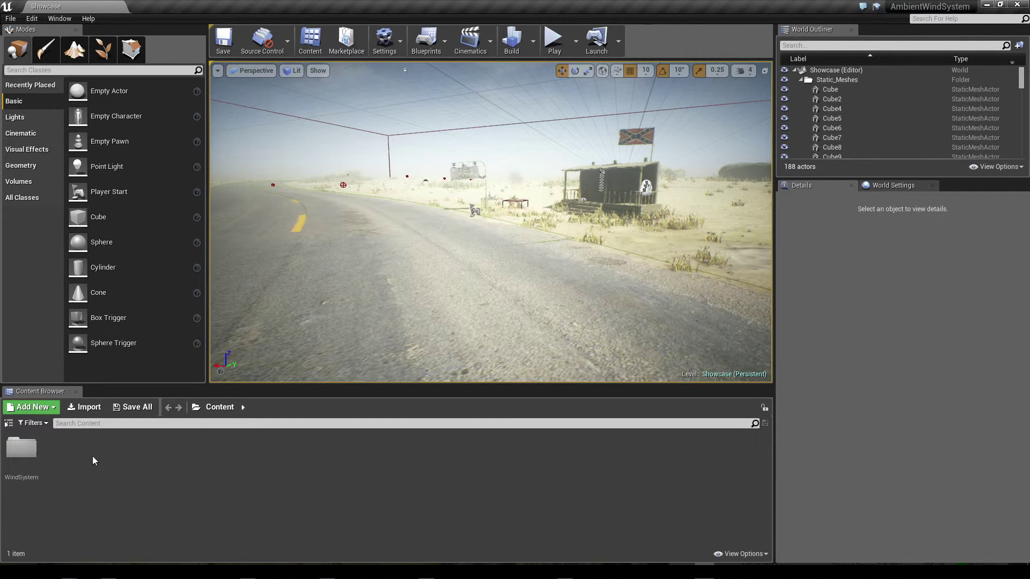
# Create an Actor-based Blueprint Class named Tutorial_Tumbleweed in the Content folder and open it for editing.
pyautogui.rightClick(75, 452)
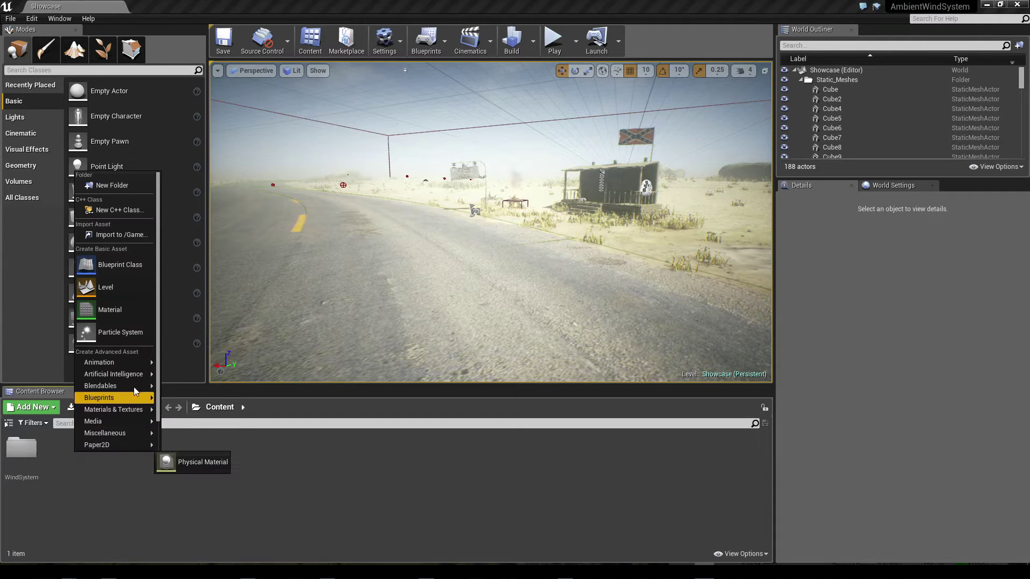
pyautogui.click(114, 262)
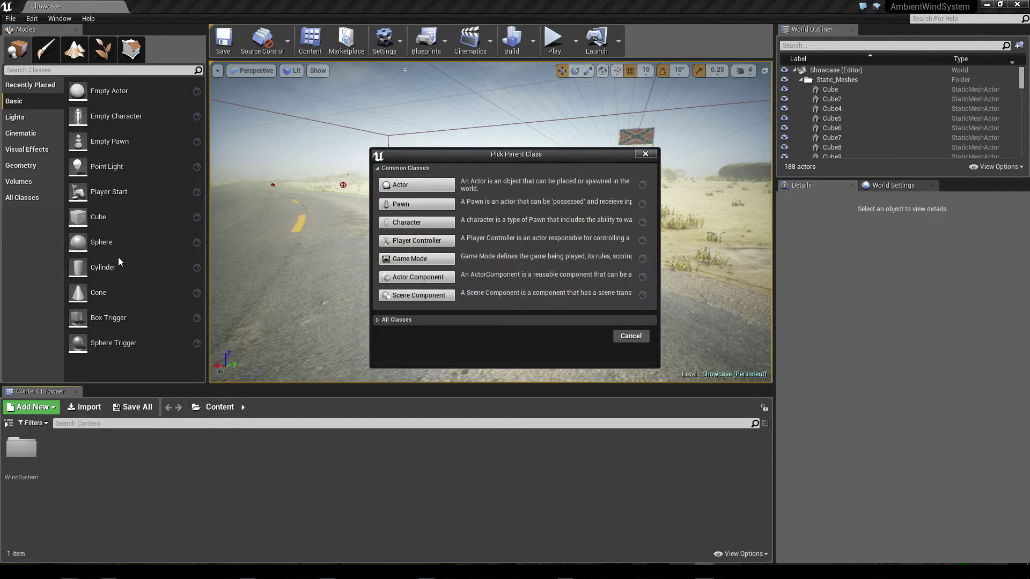
pyautogui.click(408, 185)
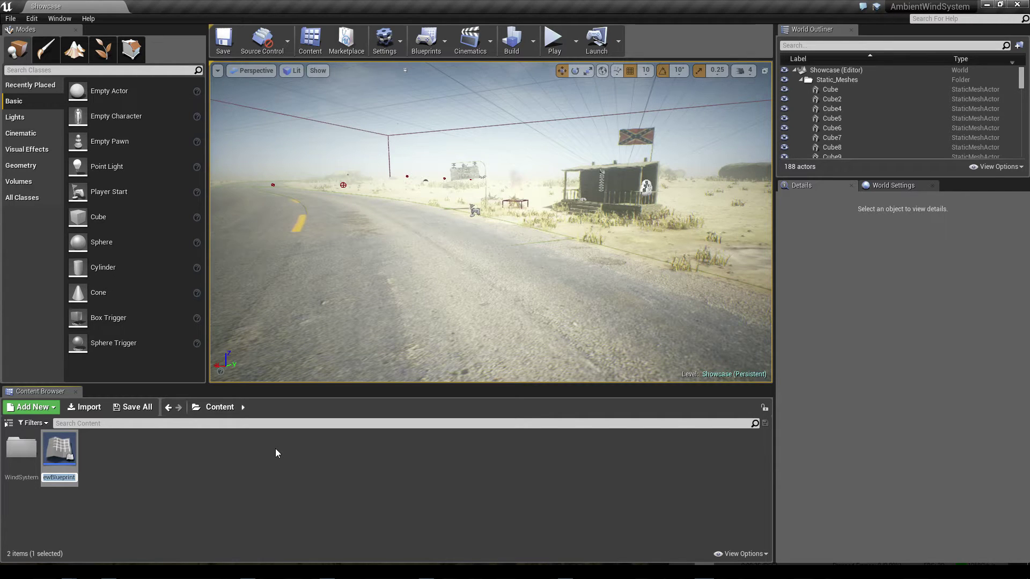
pyautogui.write('Tutorial')
pyautogui.write('_Tumble')
pyautogui.write('weed')
pyautogui.press('Return')
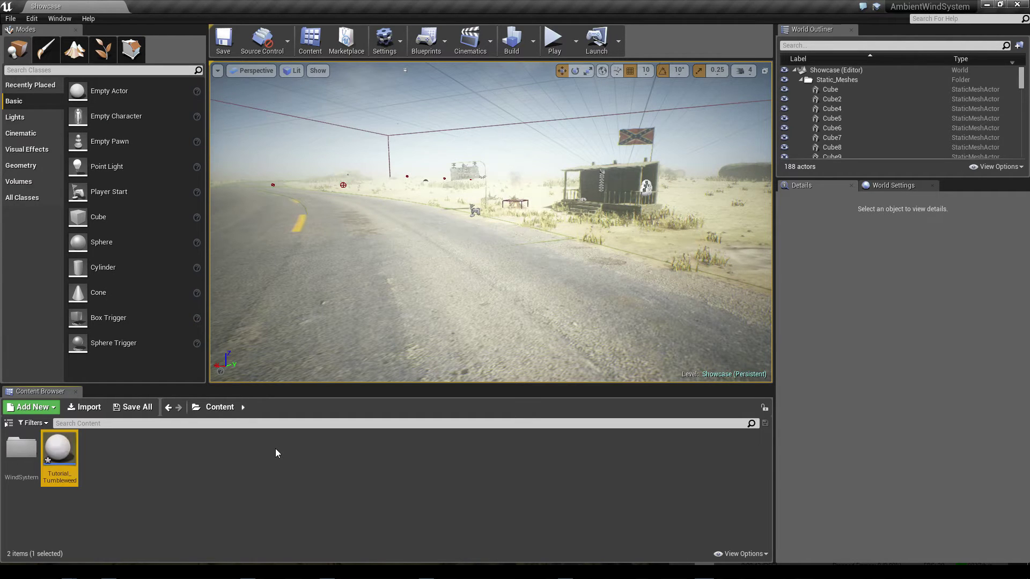
pyautogui.press('Return')
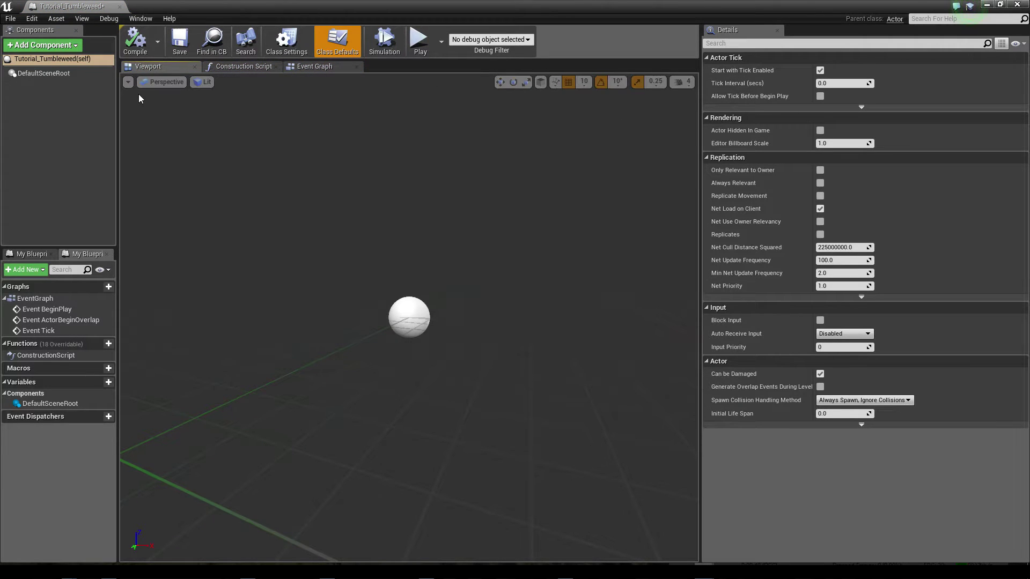
# Add a Static Mesh component to the Tutorial_Tumbleweed blueprint, keeping its default name.
pyautogui.click(43, 117)
pyautogui.click(66, 48)
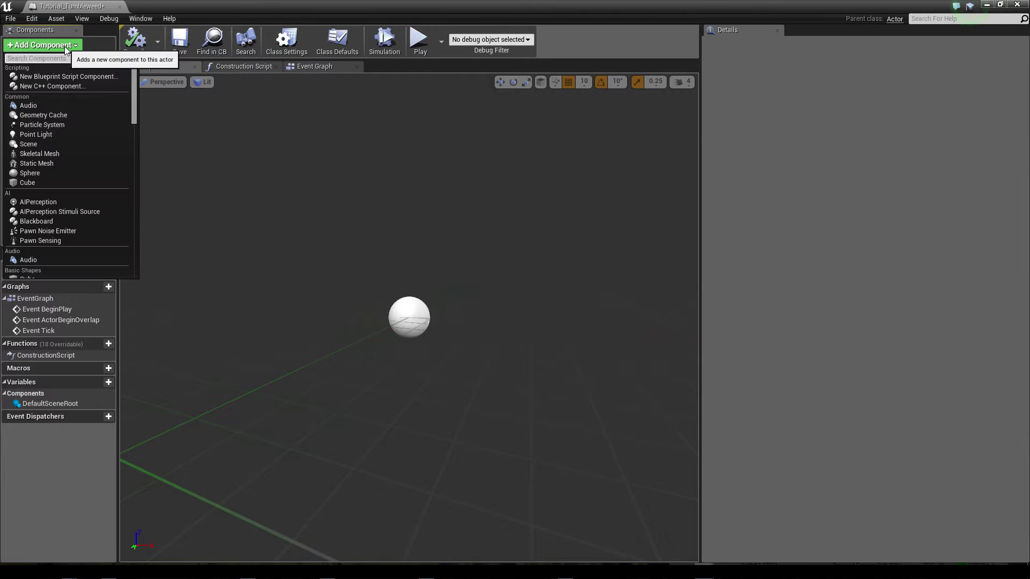
pyautogui.write('stati')
pyautogui.press('Down')
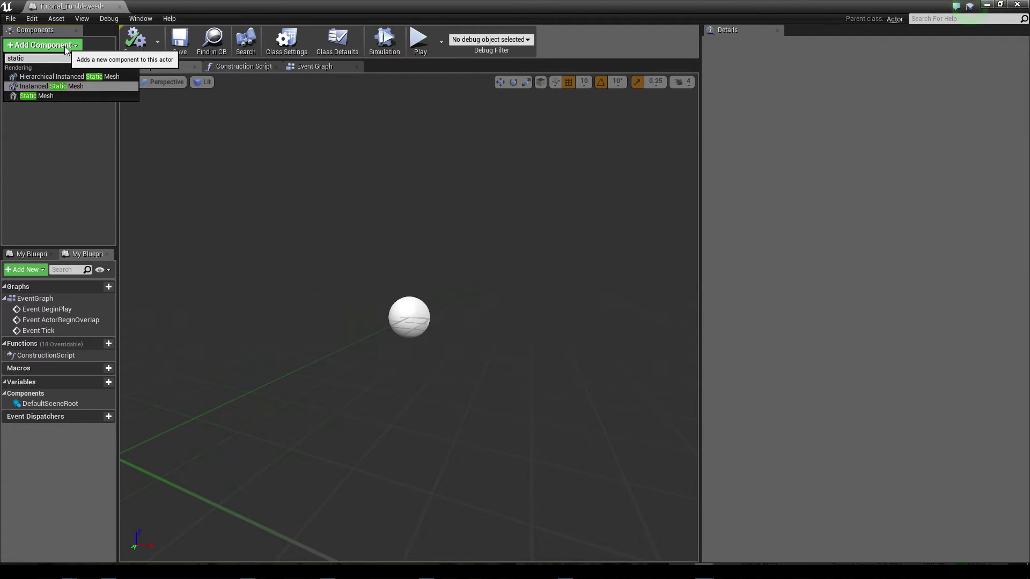
pyautogui.press('Down')
pyautogui.press('Return')
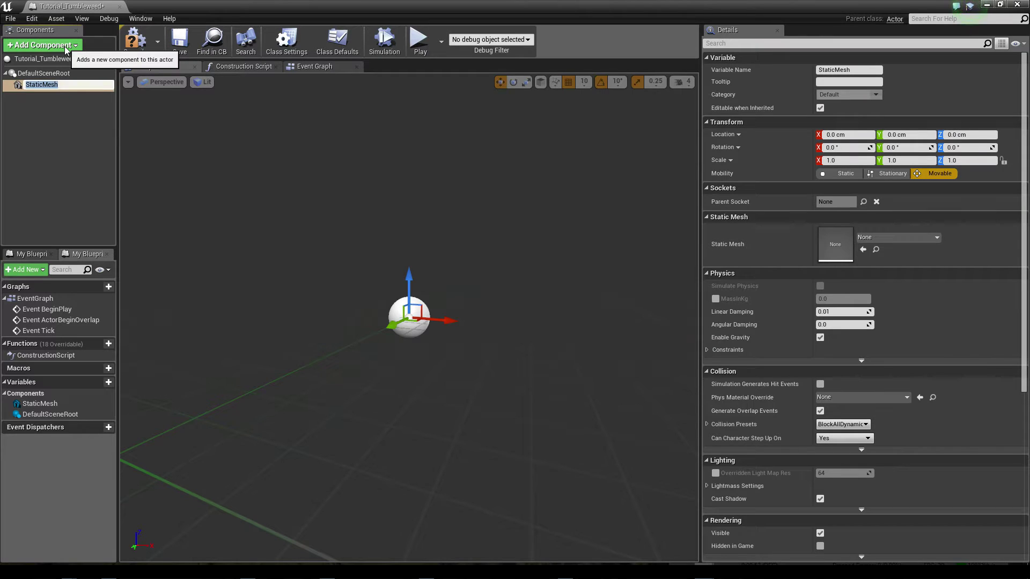
pyautogui.press('Return')
# Add an Audio component to the blueprint, keeping its default name.
pyautogui.click(56, 46)
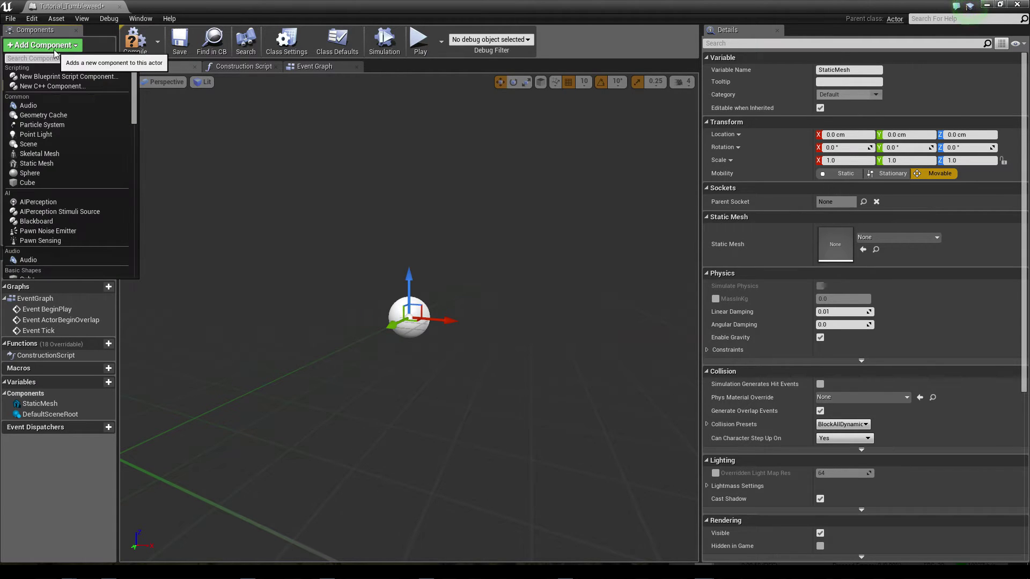
pyautogui.write('audo')
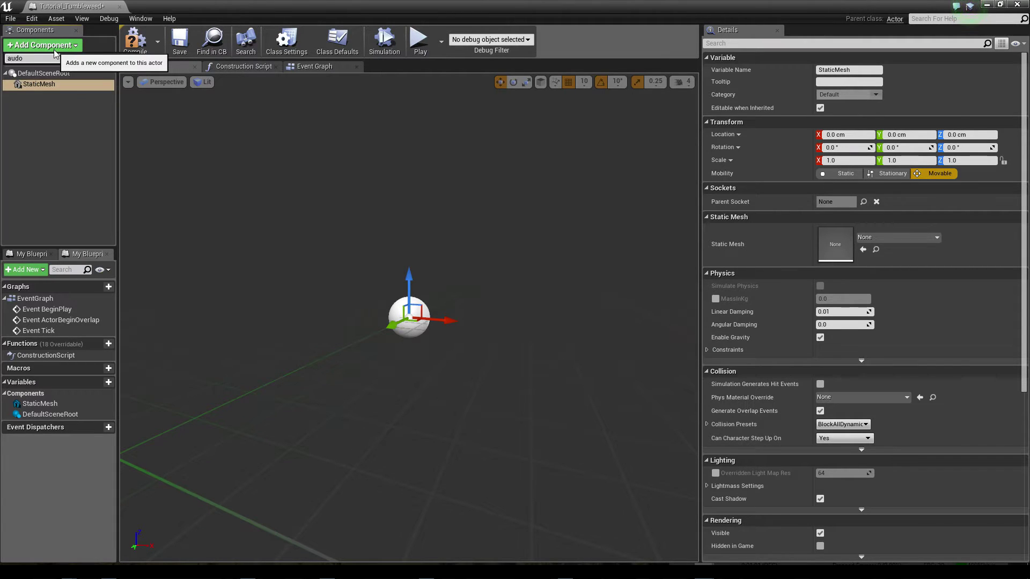
pyautogui.press('BackSpace')
pyautogui.press('Return')
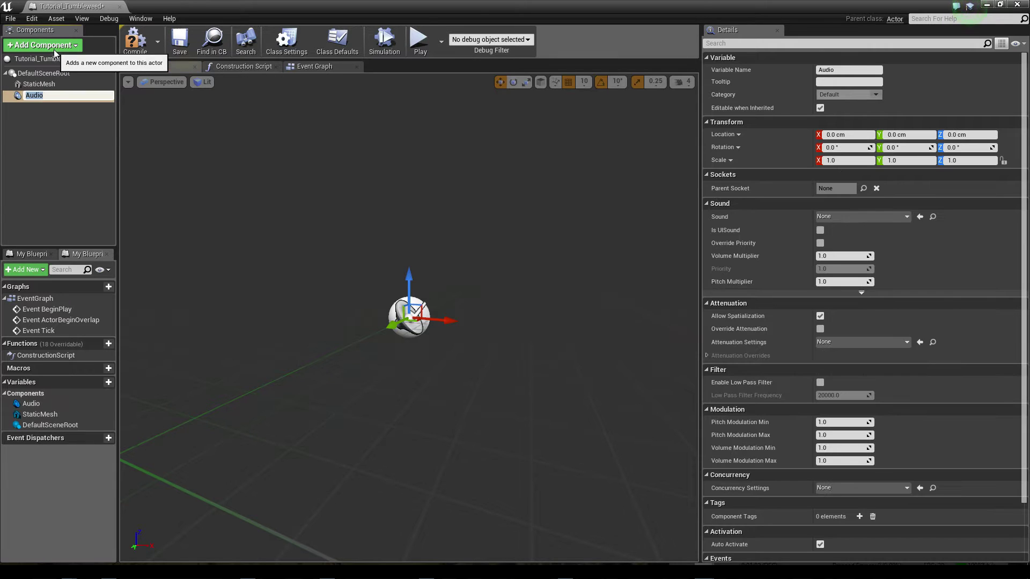
pyautogui.click(41, 117)
# Add the BP Wind Component to the tumbleweed blueprint.
pyautogui.click(41, 46)
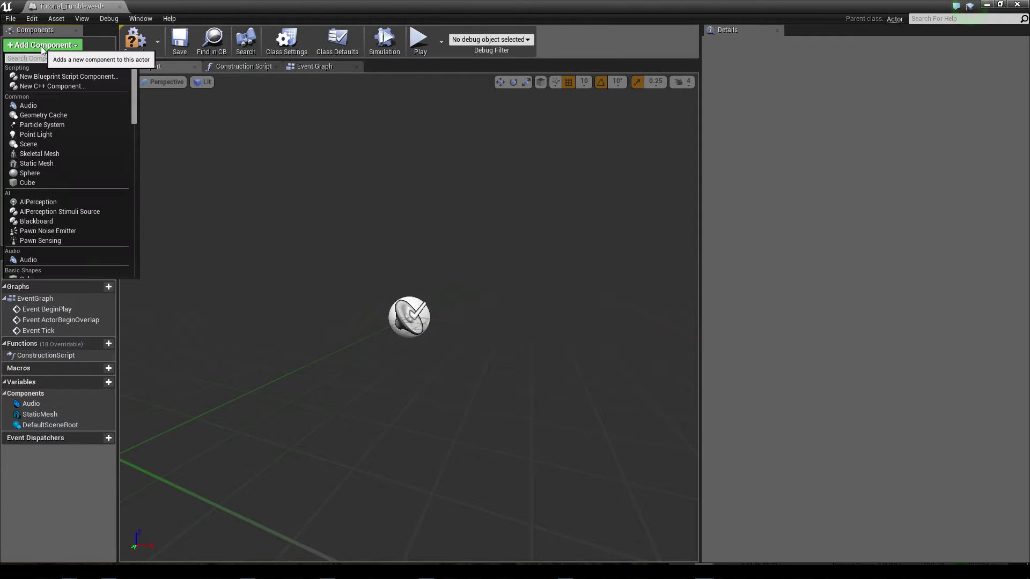
pyautogui.write('wind')
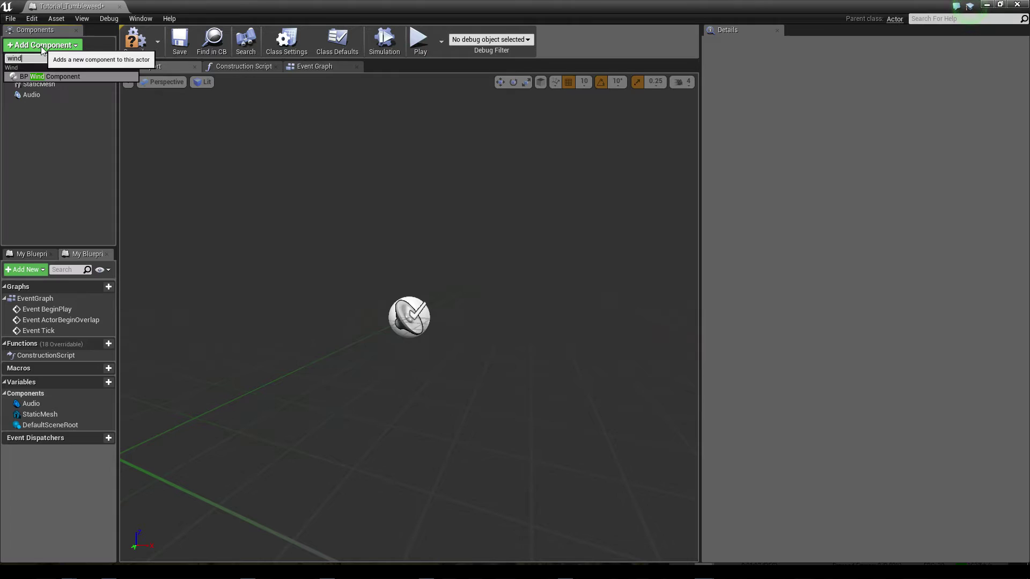
pyautogui.press('Return')
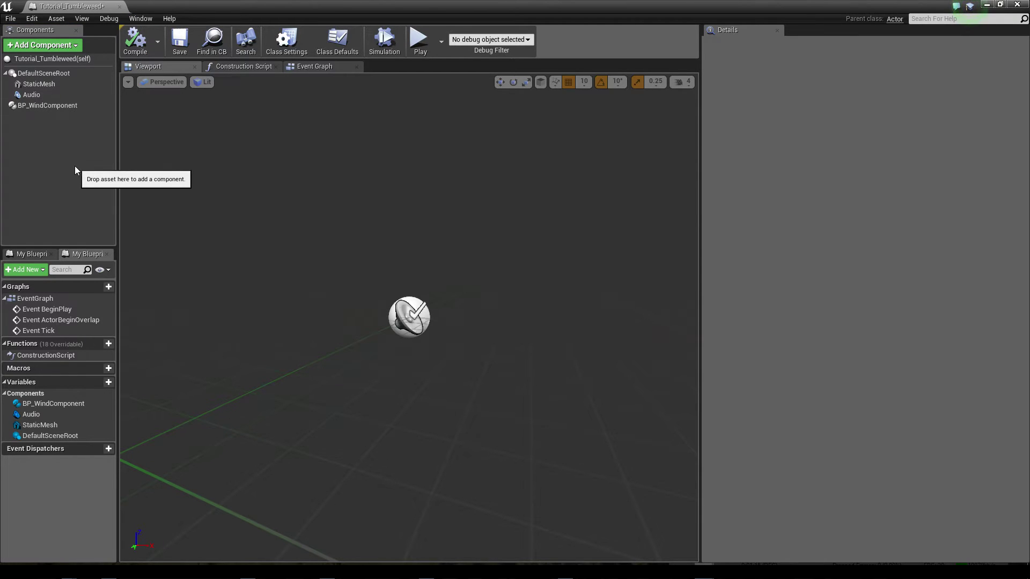
# Assign the SM_BR_Tumbleweed_1 mesh to the StaticMesh component.
pyautogui.moveTo(363, 252); pyautogui.dragTo(225, 195, button='right')
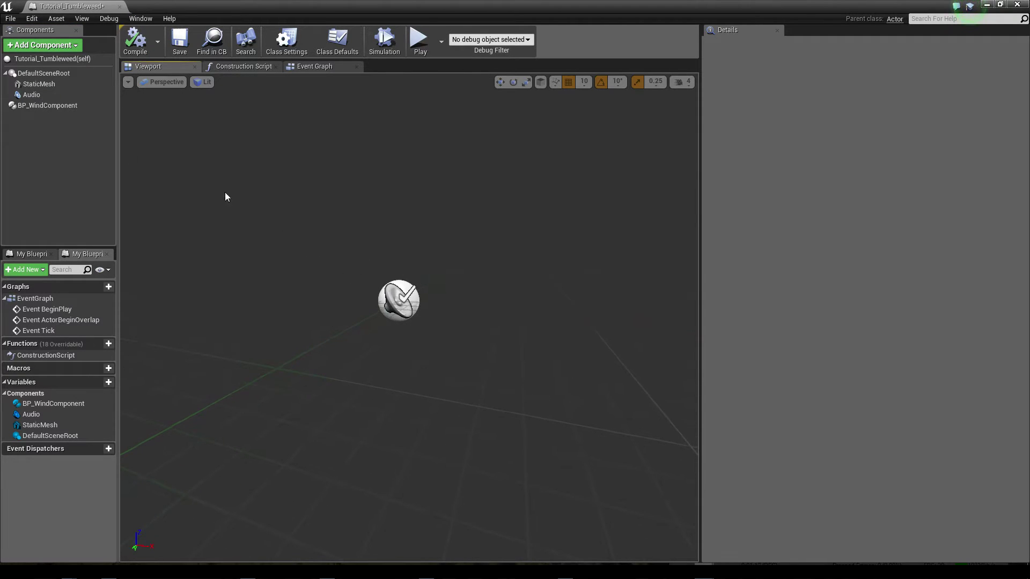
pyautogui.click(38, 85)
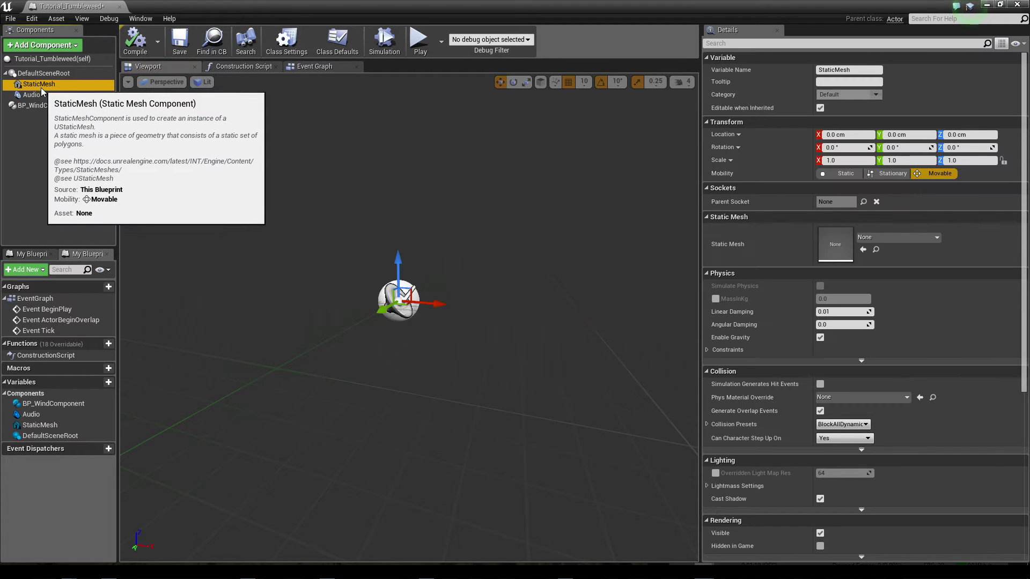
pyautogui.click(927, 239)
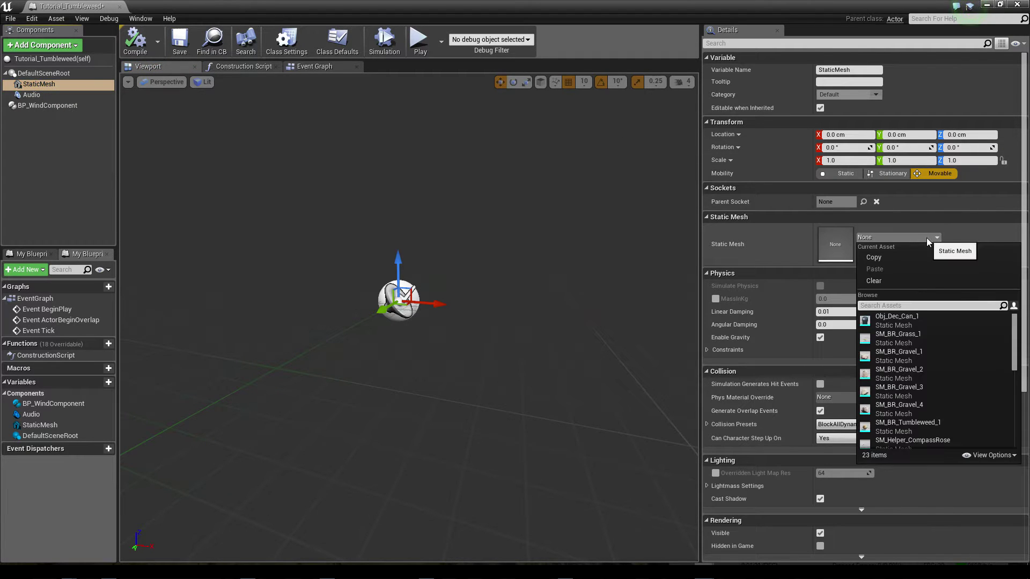
pyautogui.write('tumbl')
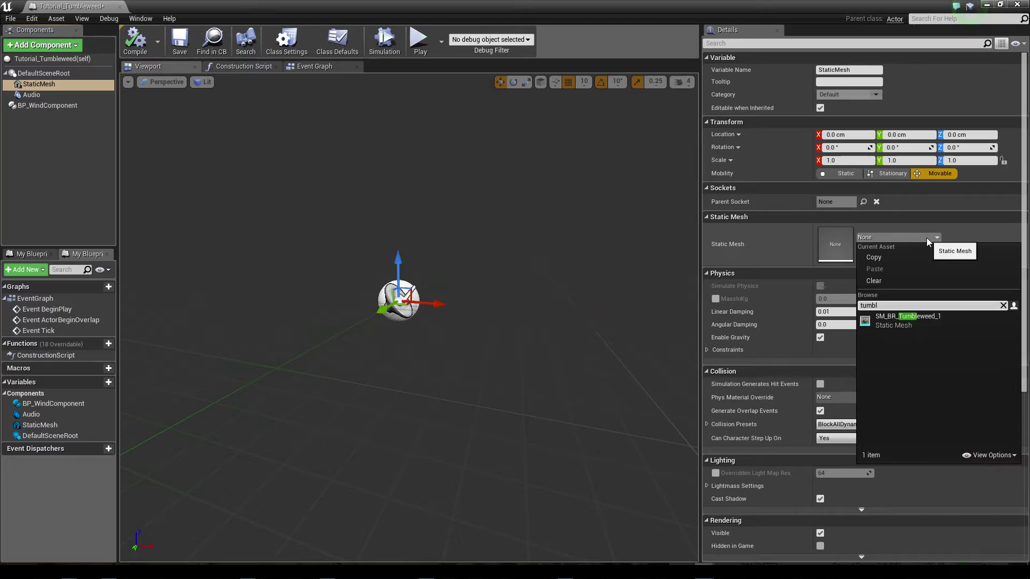
pyautogui.click(904, 325)
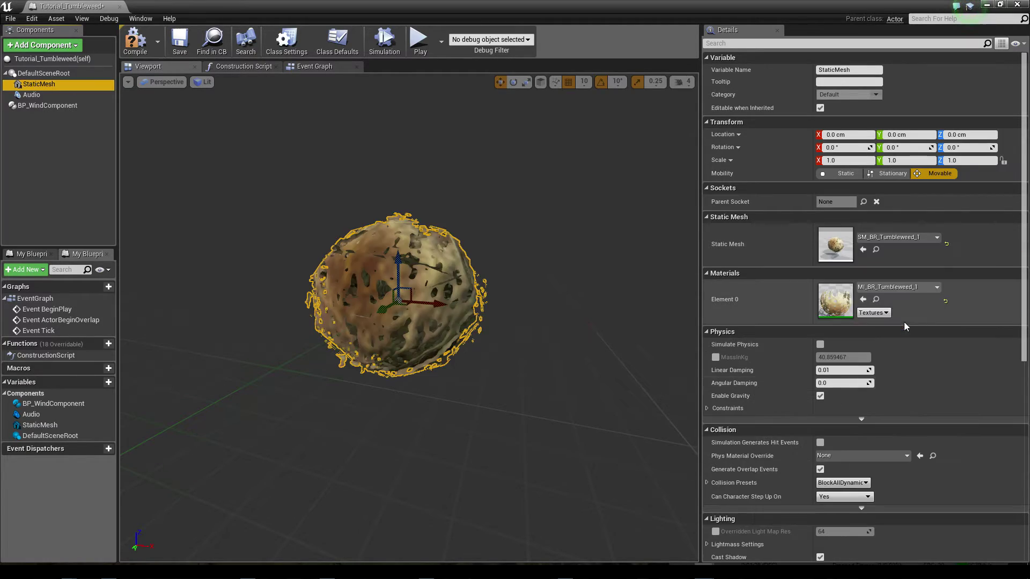
# Raise the tumbleweed mesh vertically to a Z location of 30 cm.
pyautogui.moveTo(380, 255); pyautogui.dragTo(380, 254, button='right')
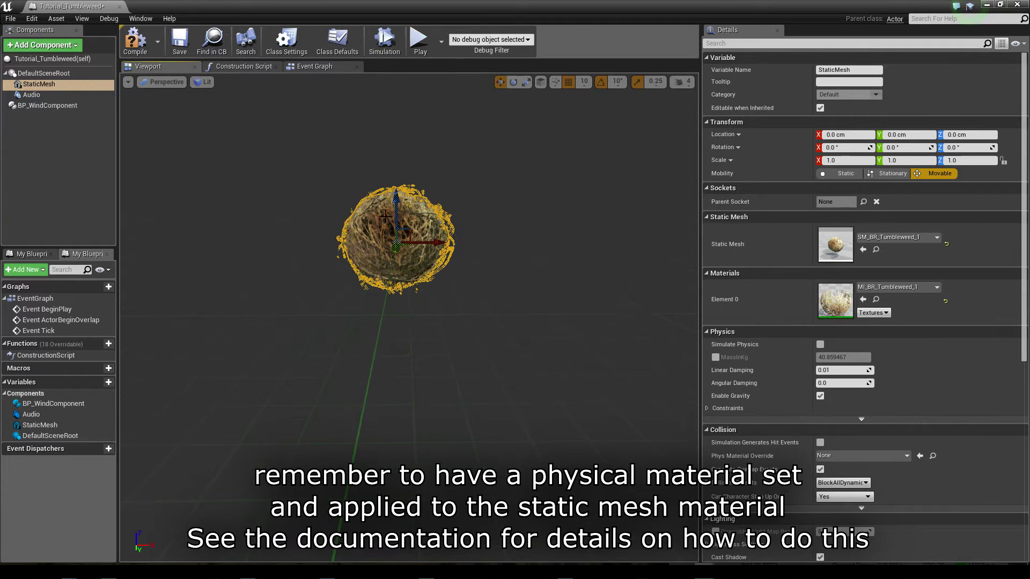
pyautogui.moveTo(396, 209); pyautogui.dragTo(397, 168)
pyautogui.moveTo(397, 167); pyautogui.dragTo(397, 168, button='right')
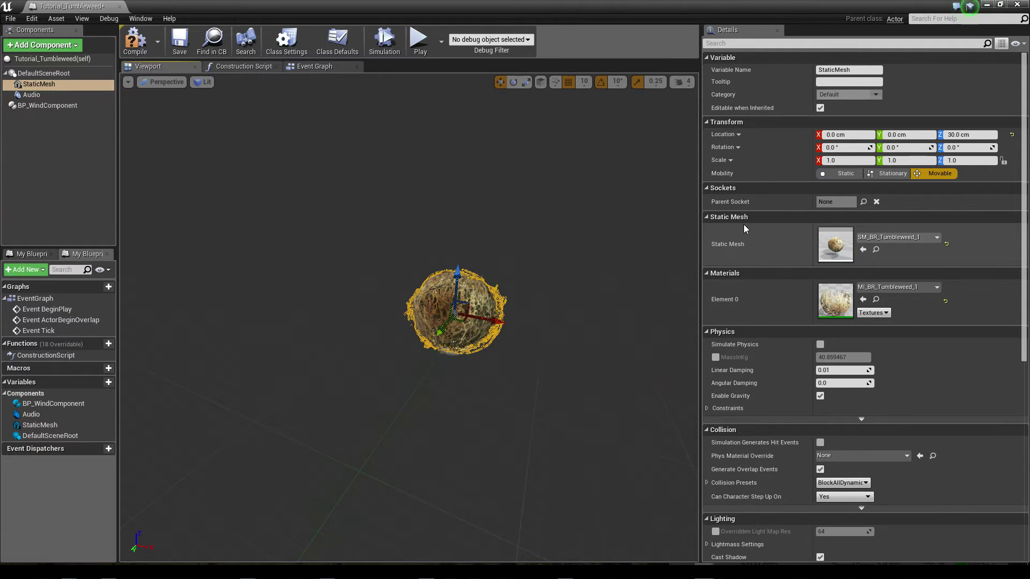
# Enable Simulate Physics on the StaticMesh component.
pyautogui.click(820, 345)
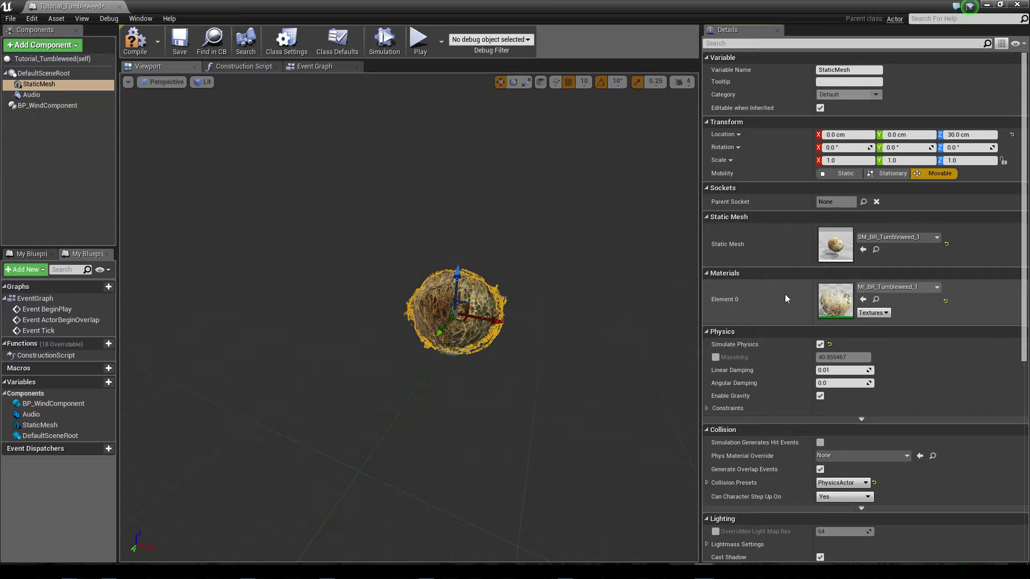
pyautogui.moveTo(590, 301); pyautogui.dragTo(649, 285, button='right')
pyautogui.moveTo(430, 349); pyautogui.dragTo(419, 318)
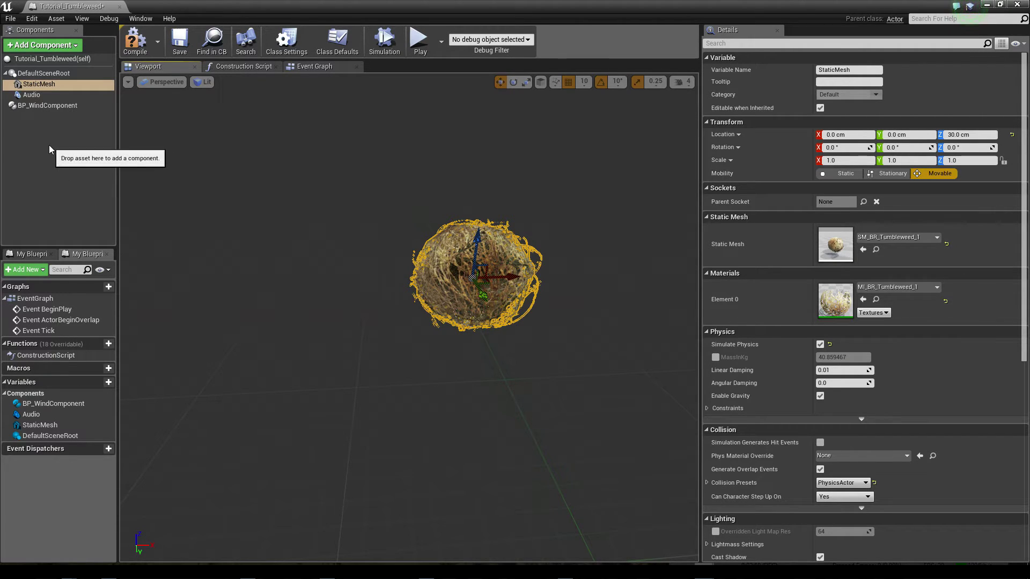
# Review the StaticMesh component's physics and collision properties, including Simulation Generates Hit Events, and the Audio component's sound and attenuation properties.
pyautogui.click(40, 86)
pyautogui.scroll(-6, 957, 401)
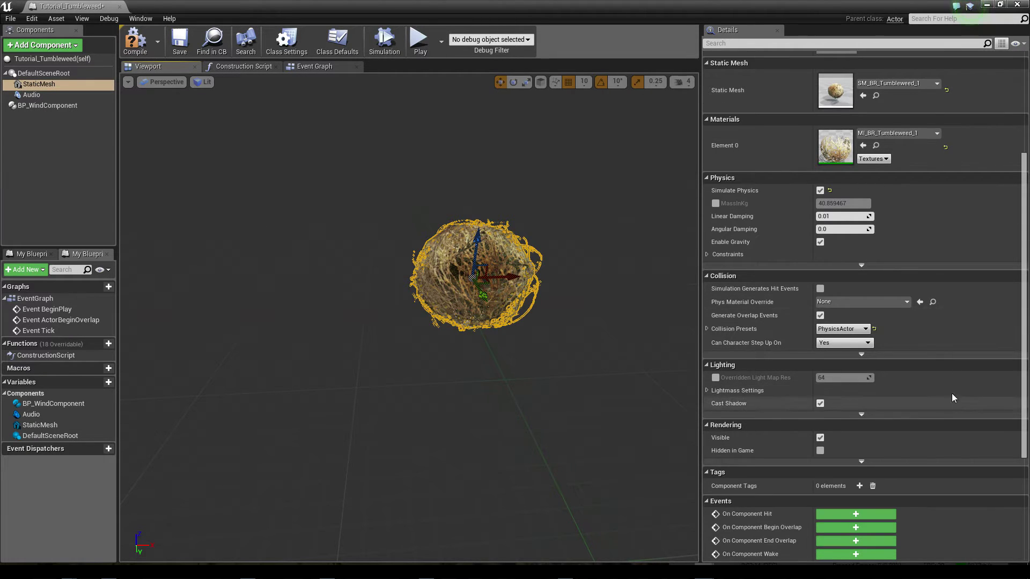
pyautogui.moveTo(730, 291)
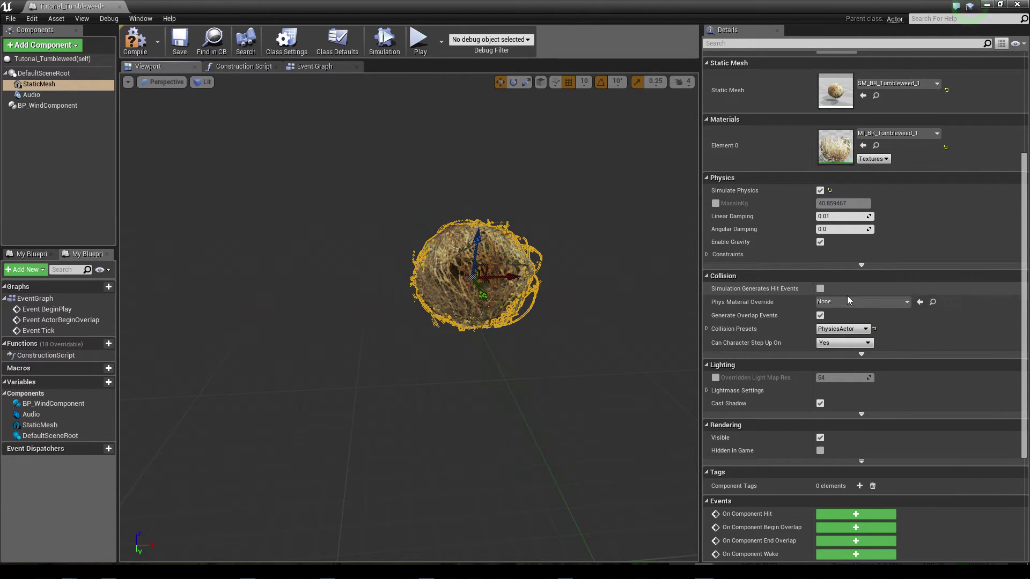
pyautogui.moveTo(528, 349); pyautogui.dragTo(451, 327, button='right')
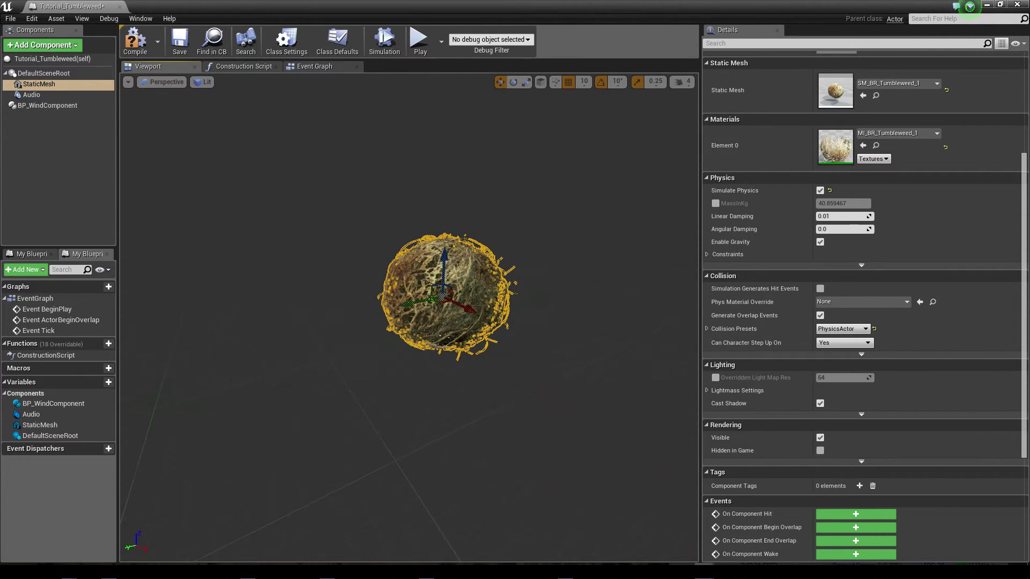
pyautogui.moveTo(539, 393); pyautogui.dragTo(563, 397, button='right')
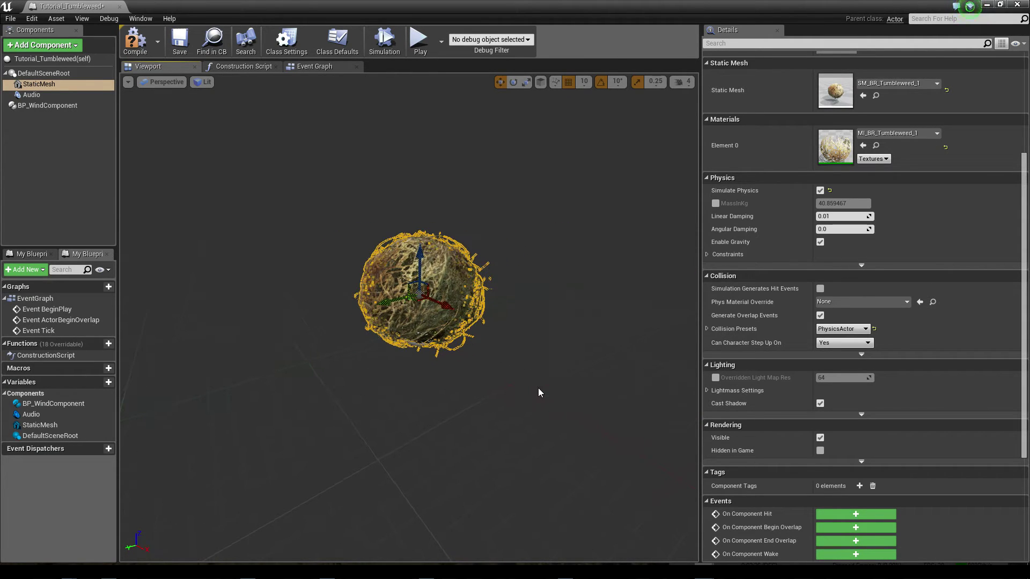
pyautogui.moveTo(422, 409); pyautogui.dragTo(489, 384, button='right')
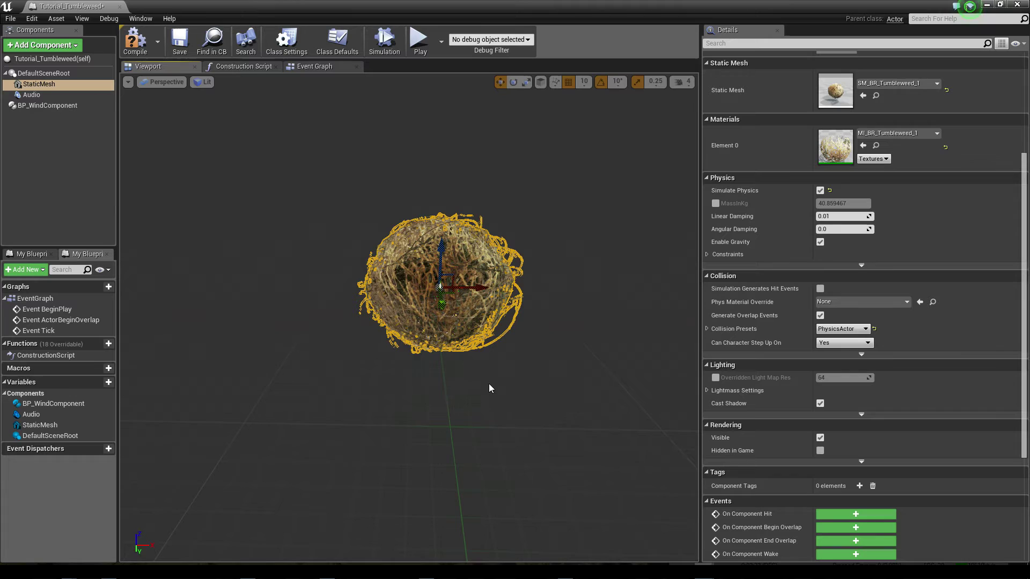
pyautogui.moveTo(488, 384); pyautogui.dragTo(466, 321)
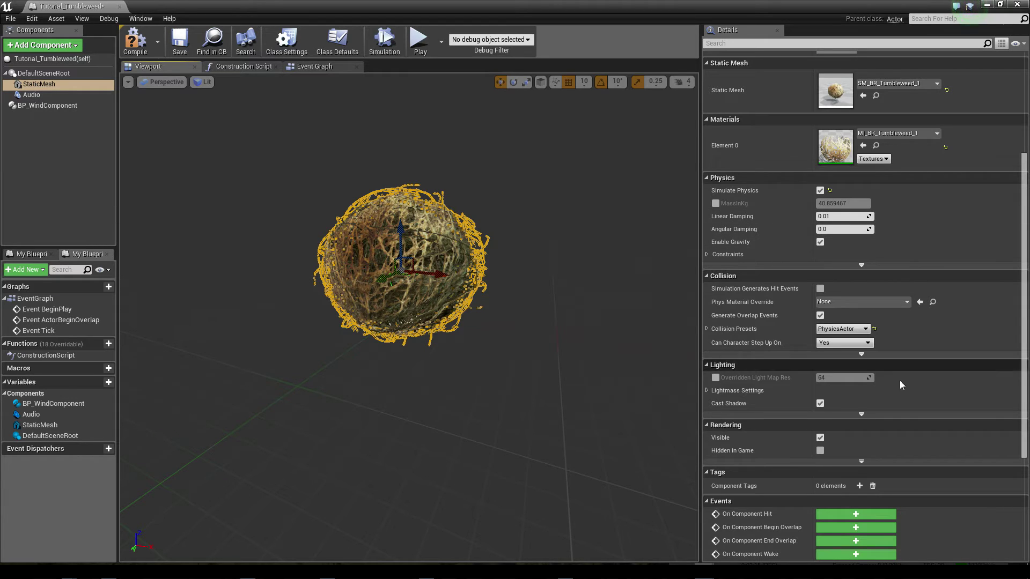
pyautogui.scroll(-3, 892, 405)
pyautogui.scroll(6, 893, 406)
pyautogui.click(31, 95)
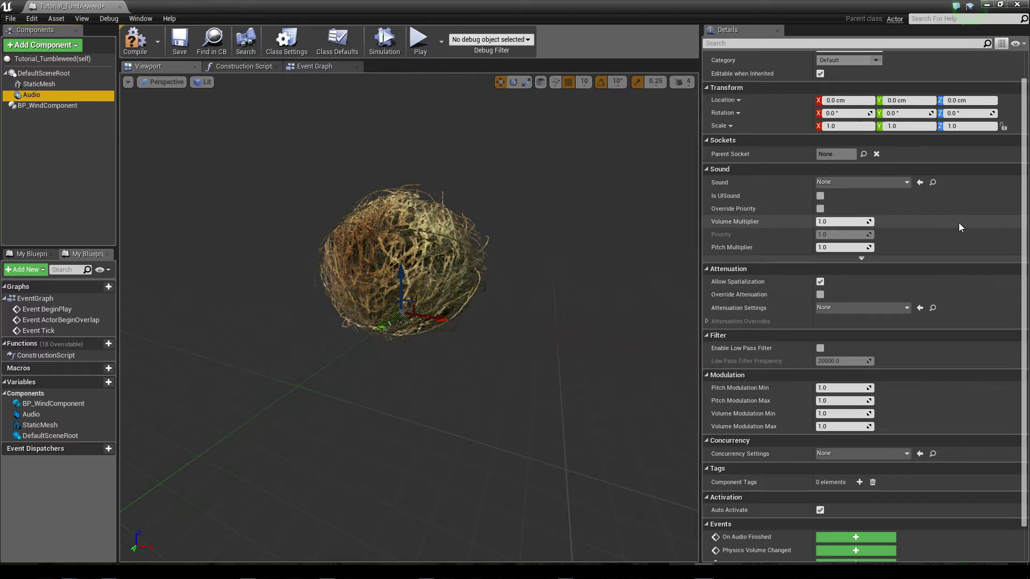
pyautogui.scroll(-2, 959, 225)
pyautogui.scroll(4, 958, 223)
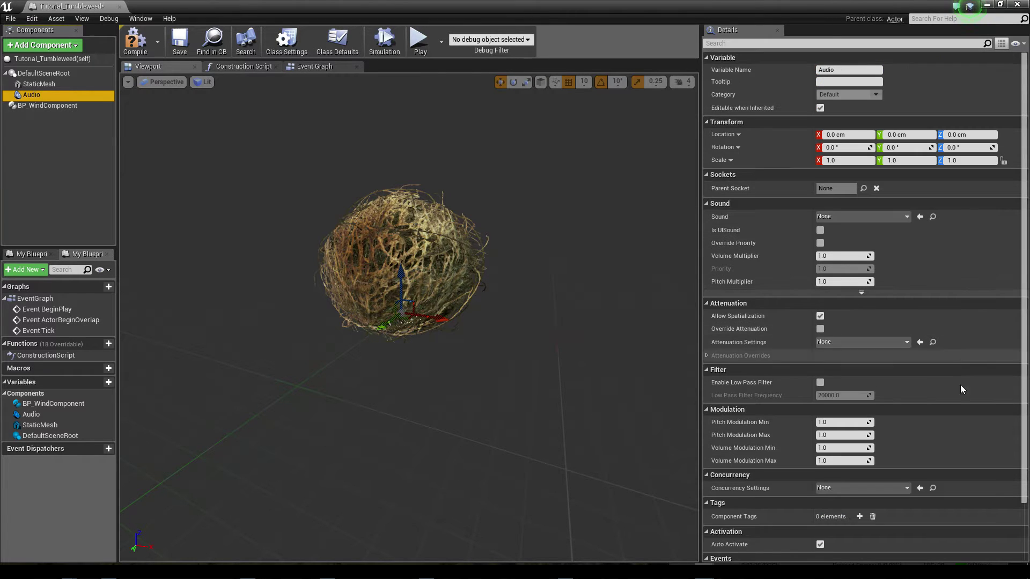
# Show the BP_WindComponent's properties and collapse their Internal category.
pyautogui.moveTo(704, 274); pyautogui.dragTo(783, 273)
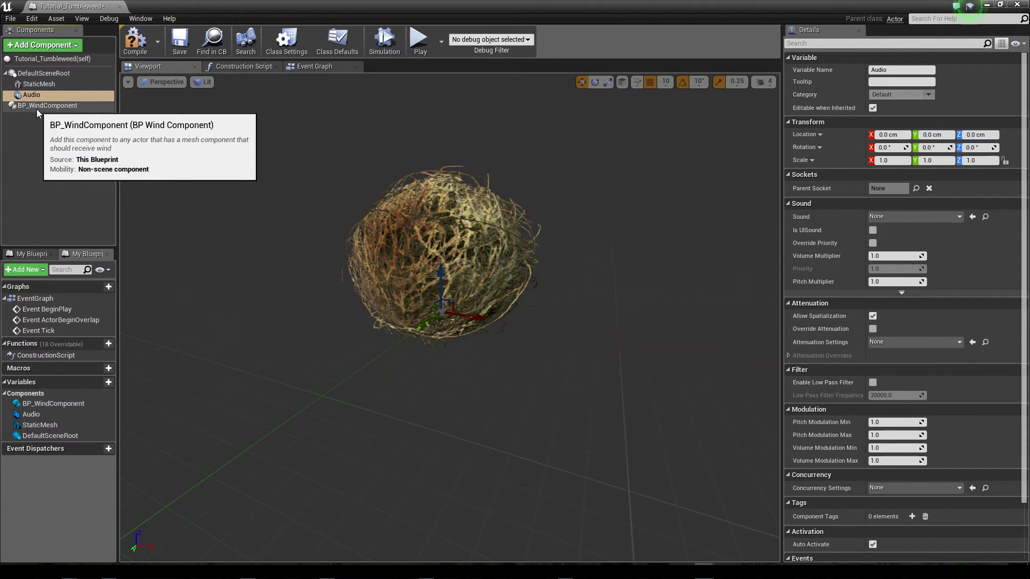
pyautogui.click(57, 108)
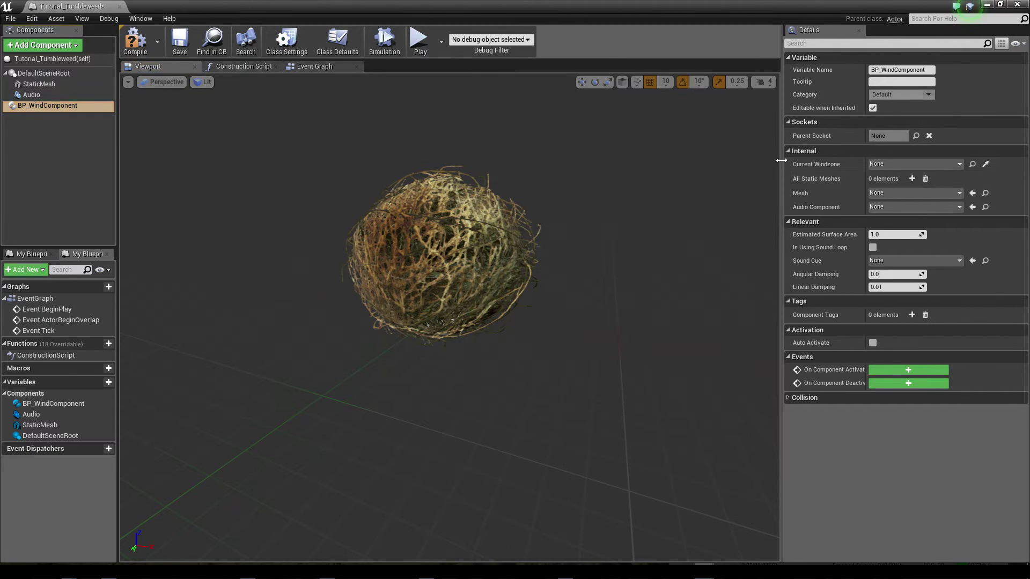
pyautogui.moveTo(783, 163); pyautogui.dragTo(700, 162)
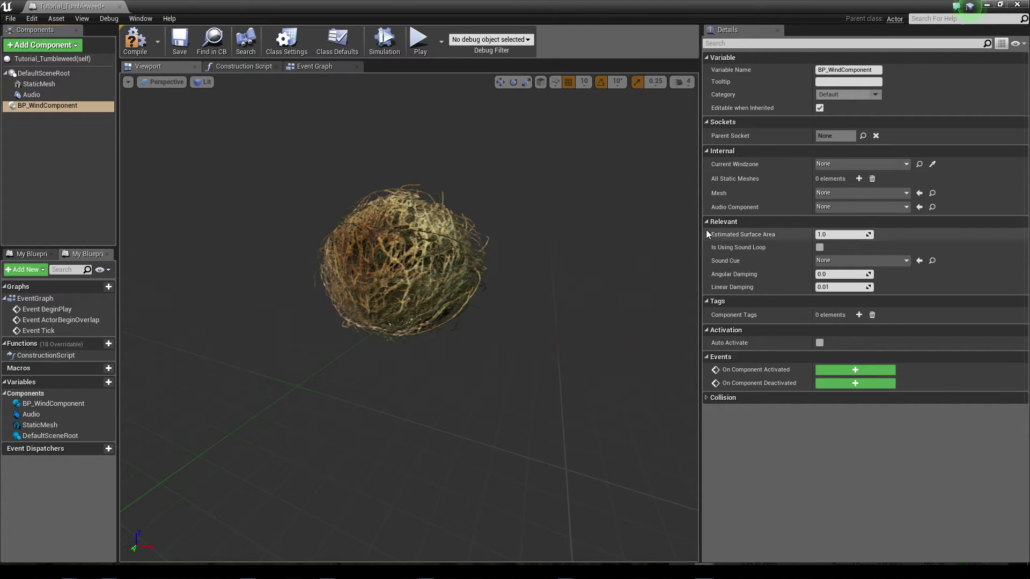
pyautogui.click(706, 150)
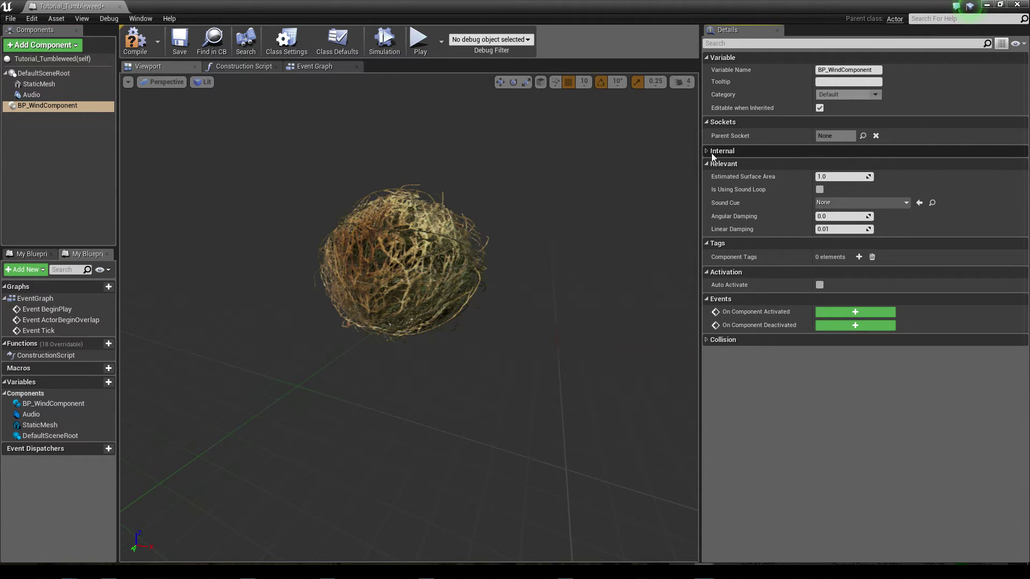
# Examine the BP_WindComponent's Internal category and its Estimated Surface Area property against the tumbleweed mesh.
pyautogui.click(709, 153)
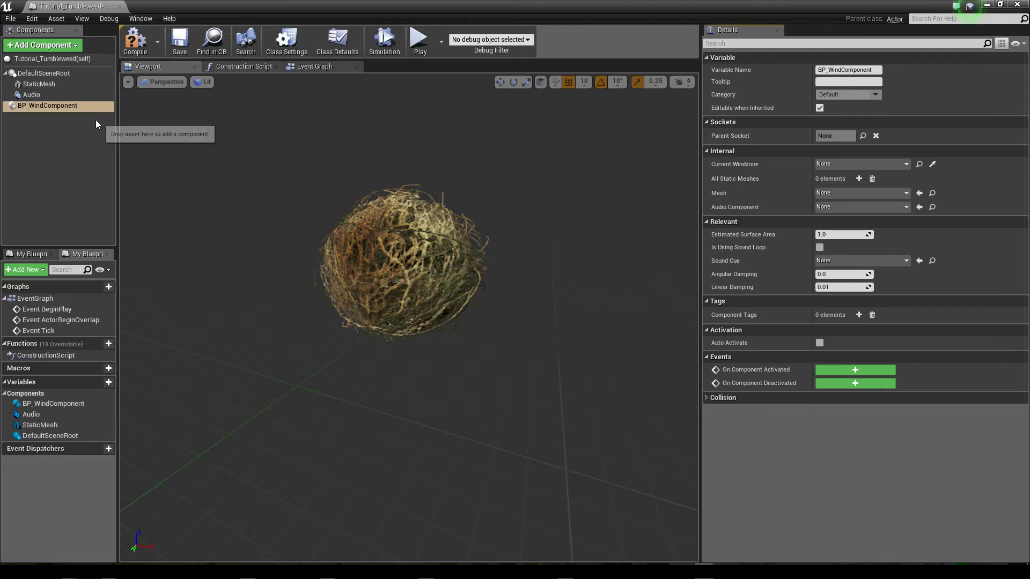
pyautogui.click(79, 108)
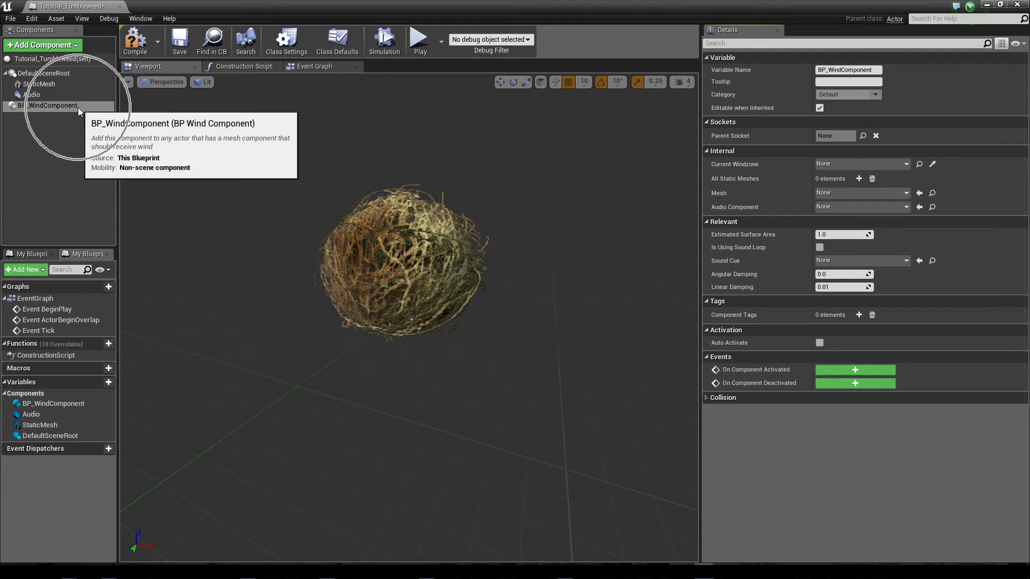
pyautogui.click(707, 151)
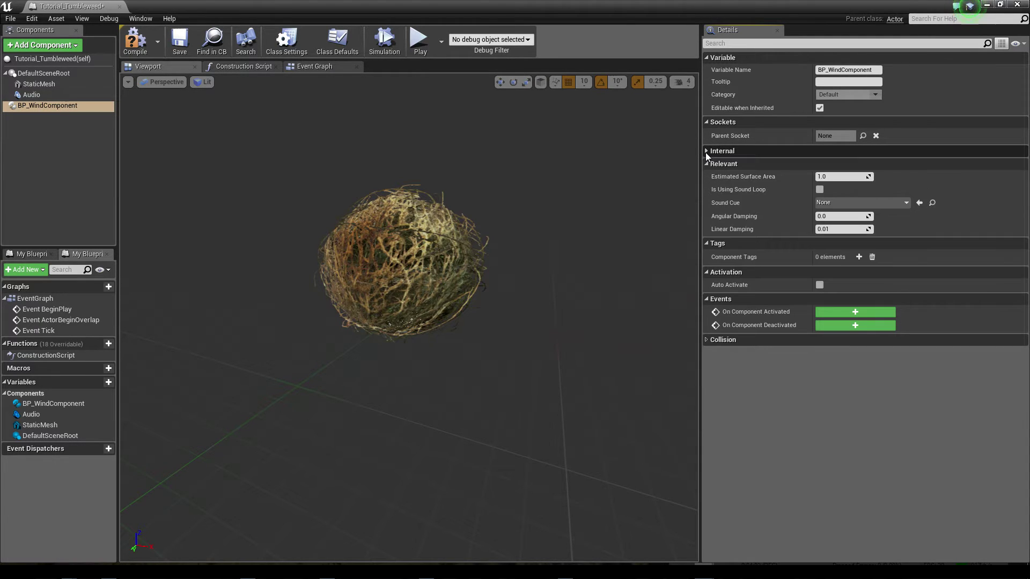
pyautogui.press('ctrl')
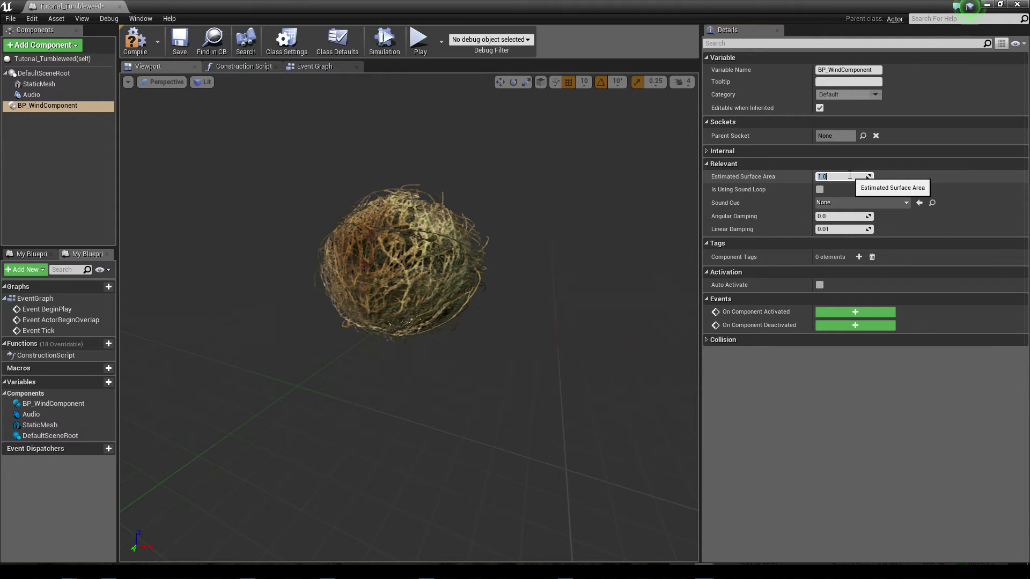
pyautogui.moveTo(376, 301); pyautogui.dragTo(322, 376)
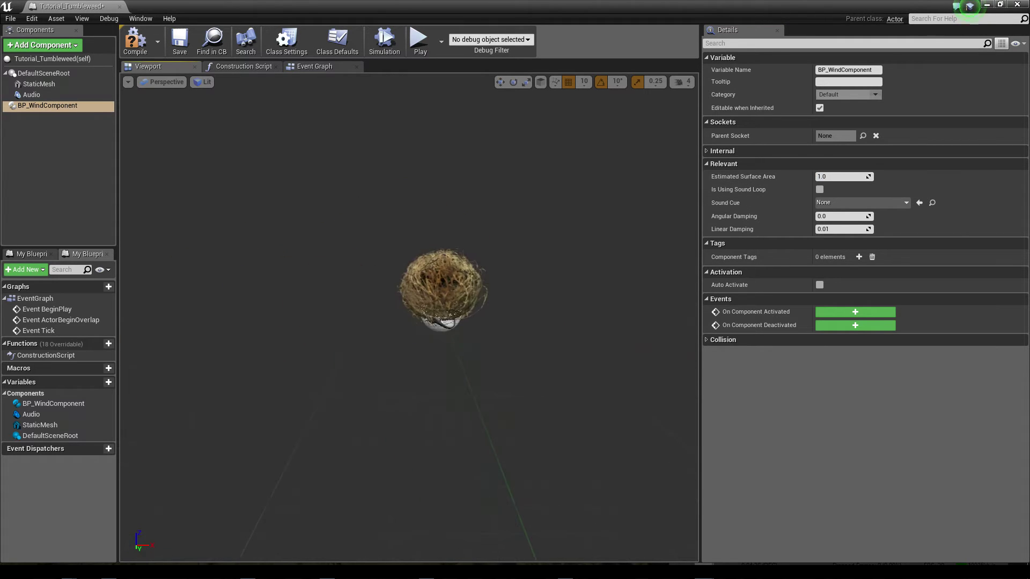
pyautogui.moveTo(407, 300); pyautogui.dragTo(438, 328, button='right')
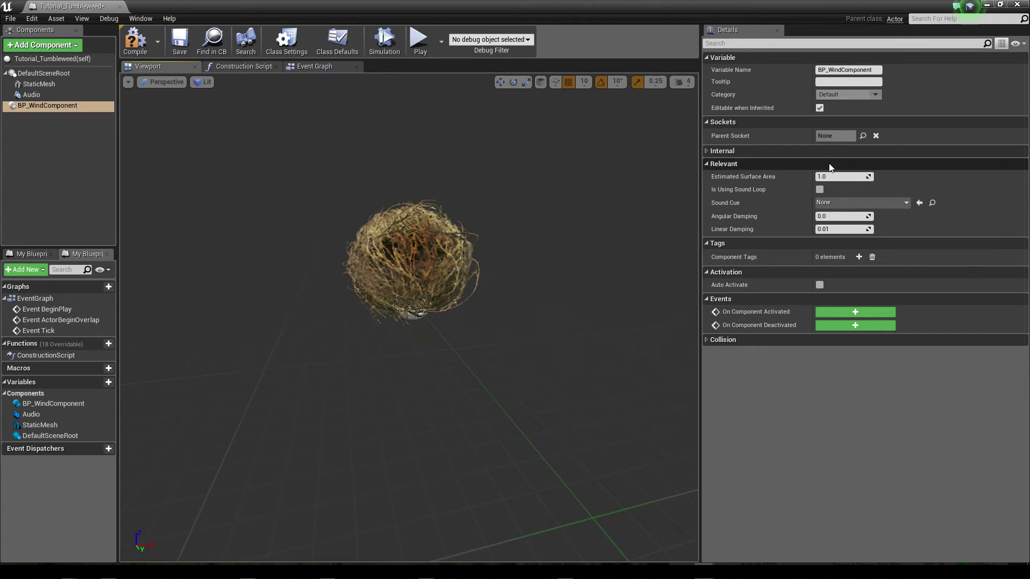
pyautogui.click(853, 177)
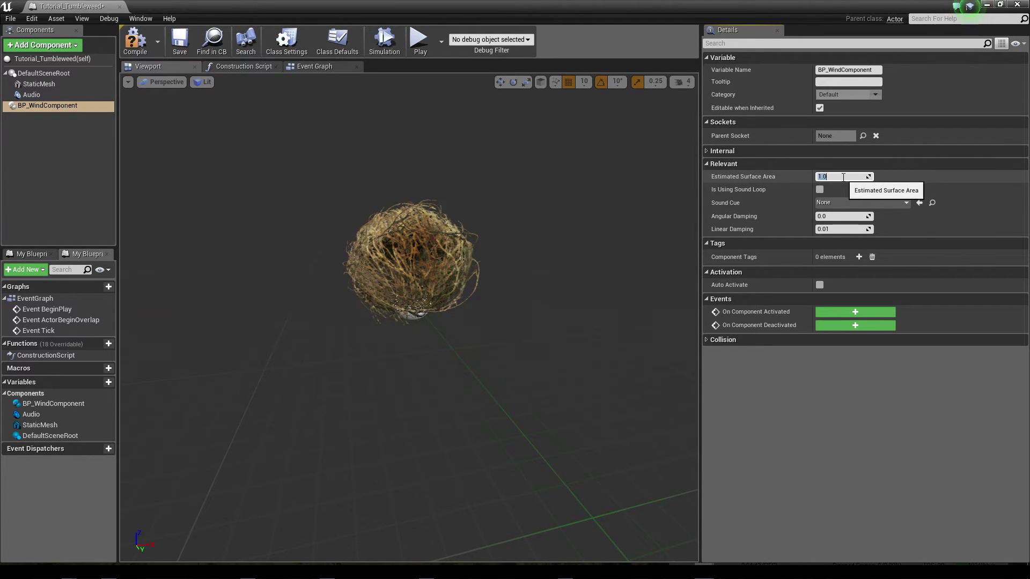
# Enable Is Using Sound Loop on the wind component and assign SC_SFX_Grass_Dry_Loop_1_Cue as its Sound Cue.
pyautogui.click(820, 189)
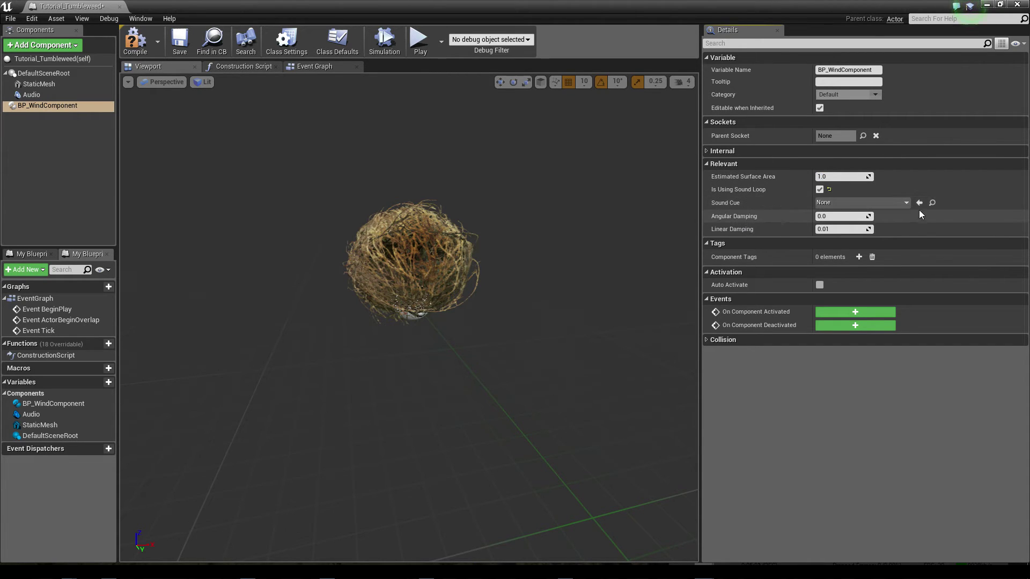
pyautogui.click(906, 203)
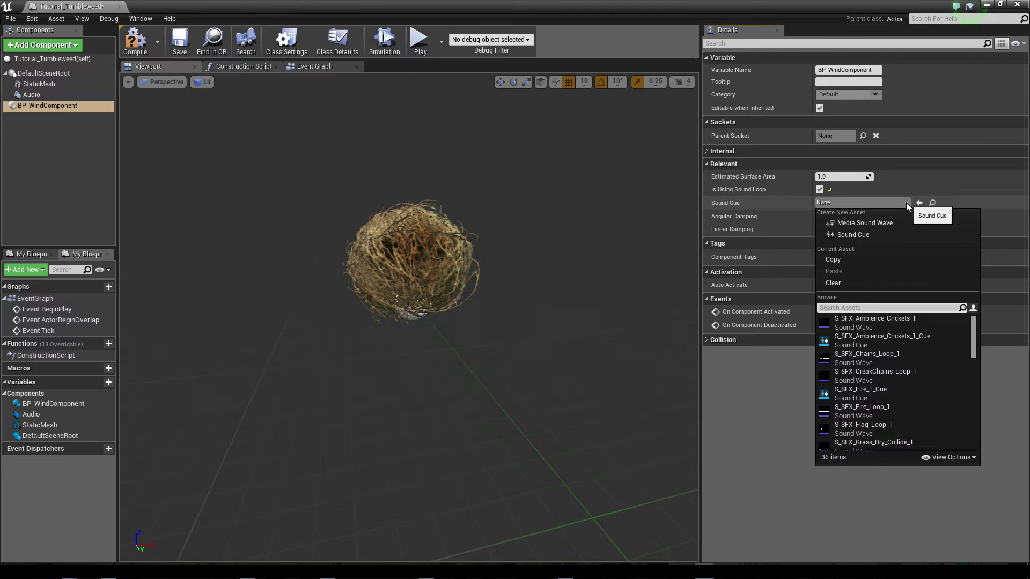
pyautogui.write('gra')
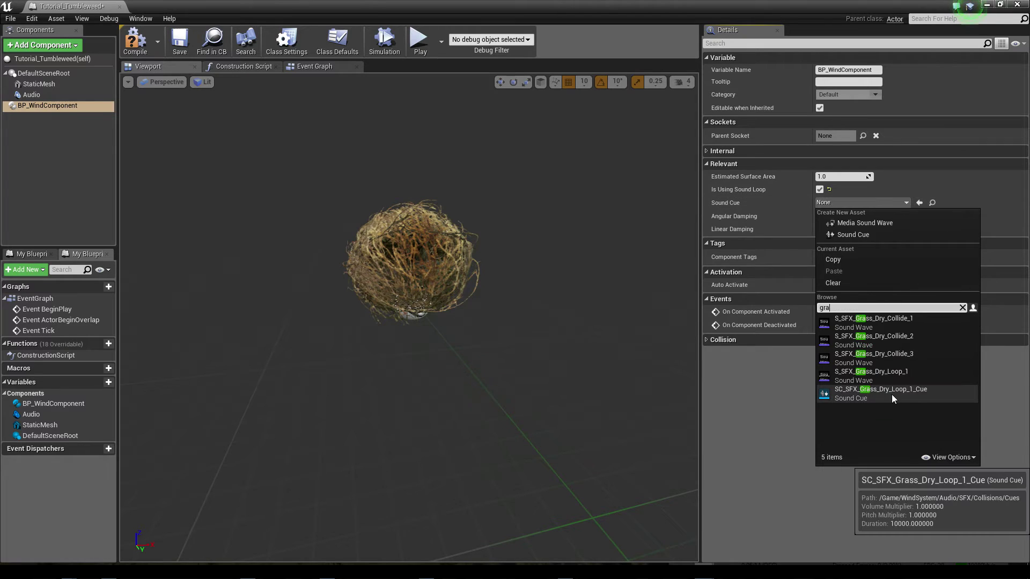
pyautogui.click(923, 396)
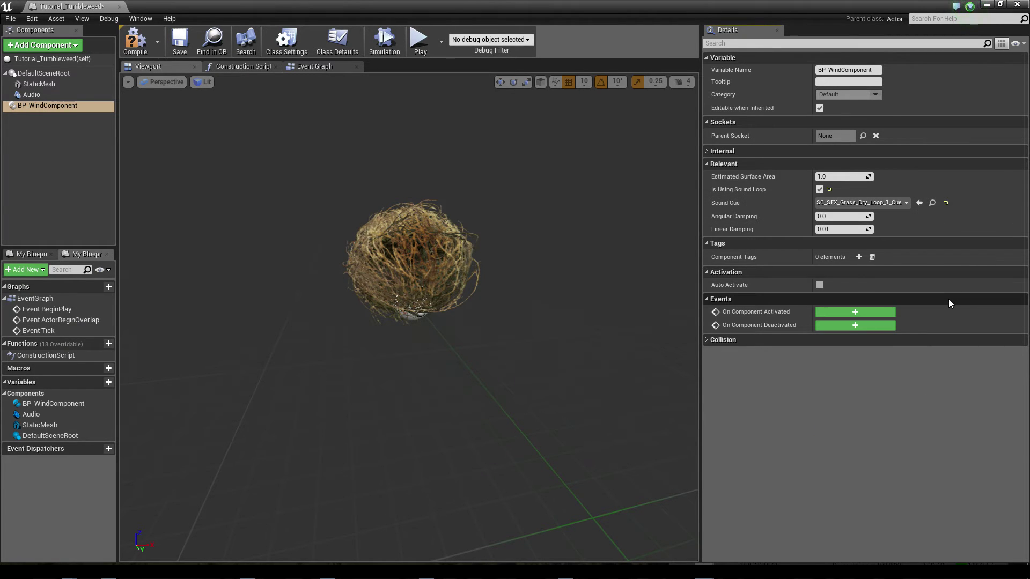
pyautogui.moveTo(515, 290)
pyautogui.mouseDown(button='right')
pyautogui.moveTo(440, 290)
pyautogui.moveTo(526, 300)
pyautogui.moveTo(504, 295)
pyautogui.mouseUp(button='right')
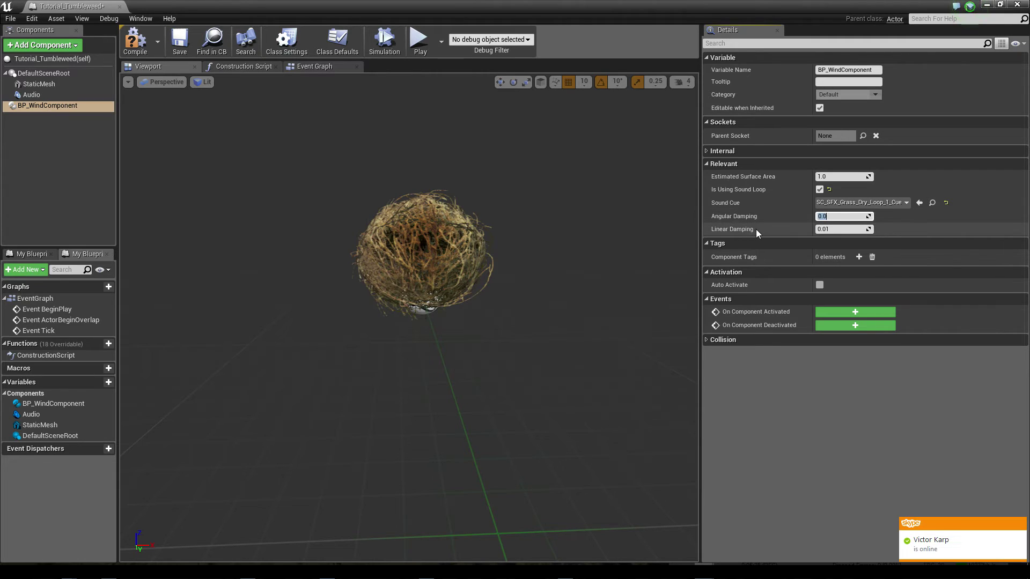
pyautogui.click(753, 214)
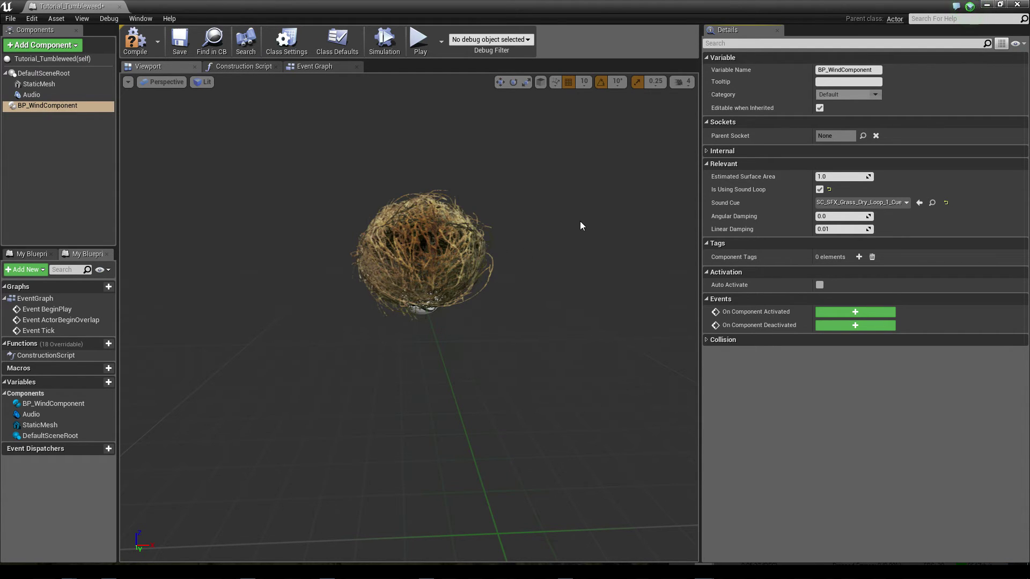
pyautogui.moveTo(501, 225)
pyautogui.mouseDown(button='right')
pyautogui.moveTo(501, 268)
pyautogui.moveTo(492, 210)
pyautogui.mouseUp(button='right')
pyautogui.press('s')
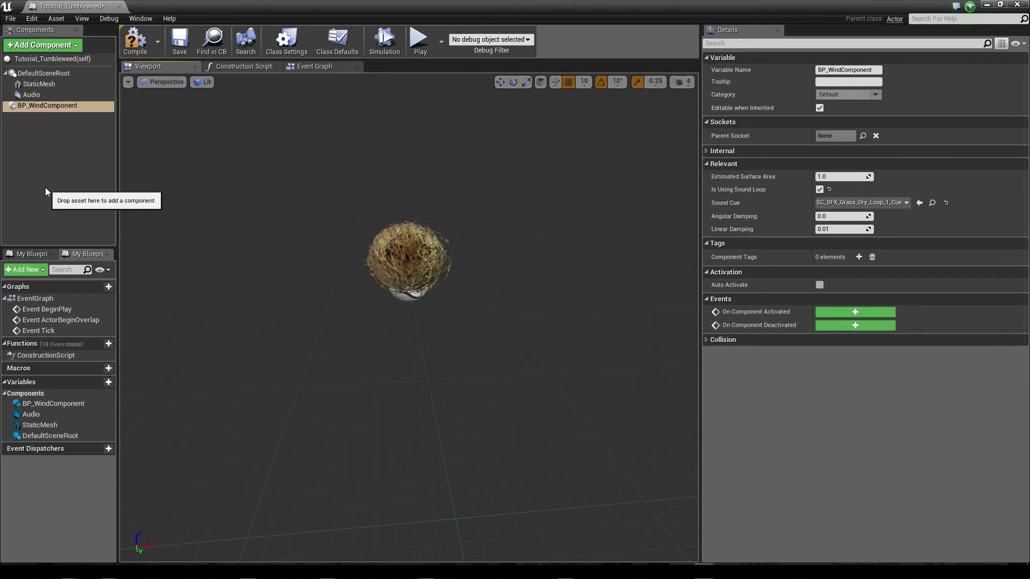
# Attach the Audio component to the StaticMesh component so it becomes a child of the tumbleweed mesh.
pyautogui.click(39, 84)
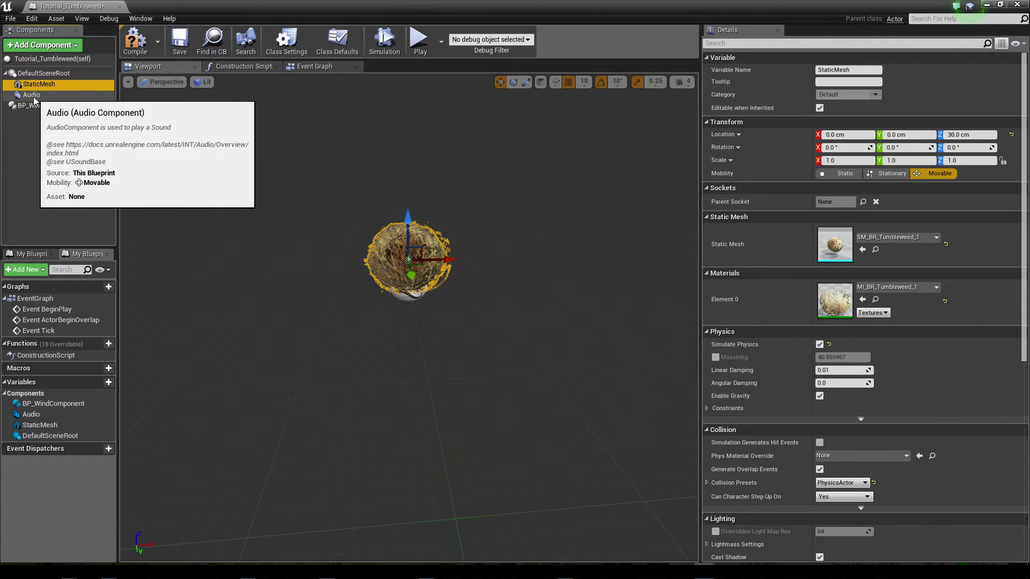
pyautogui.moveTo(34, 97); pyautogui.dragTo(45, 86)
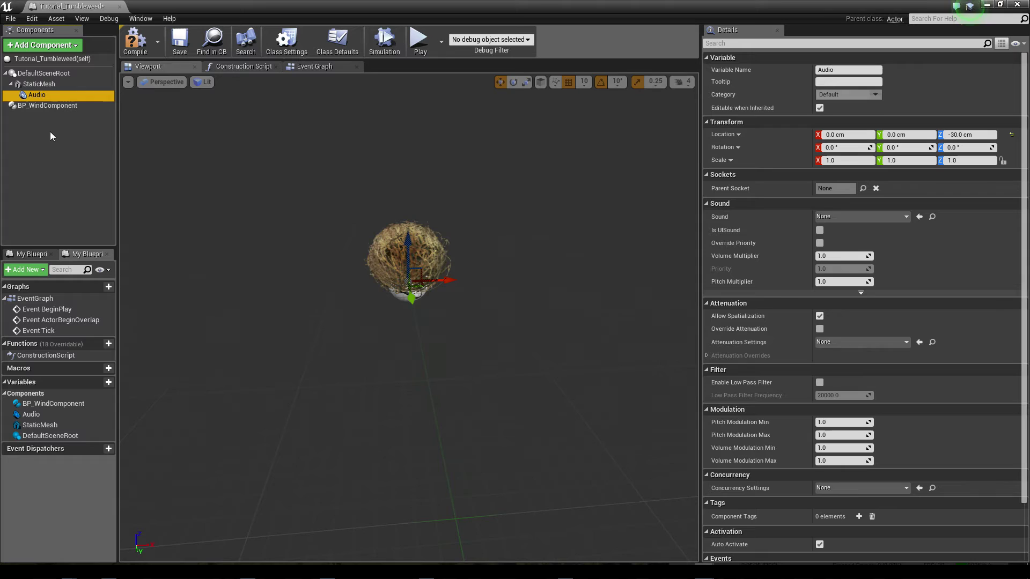
pyautogui.moveTo(409, 316)
pyautogui.mouseDown(button='right')
pyautogui.moveTo(413, 230)
pyautogui.moveTo(409, 321)
pyautogui.moveTo(258, 322)
pyautogui.moveTo(397, 338)
pyautogui.moveTo(401, 321)
pyautogui.mouseUp(button='right')
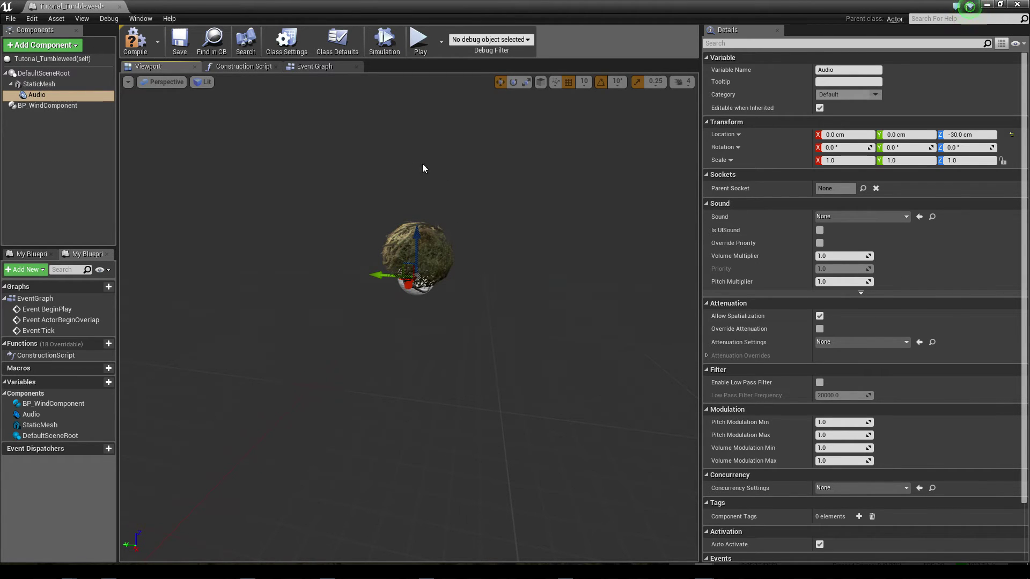
pyautogui.moveTo(494, 265); pyautogui.dragTo(612, 265, button='right')
pyautogui.moveTo(542, 268); pyautogui.dragTo(492, 269, button='right')
# Add an Initialize Wind Component call for BP_WindComponent to the Construction Script and arrange its nodes beside the entry node.
pyautogui.click(57, 106)
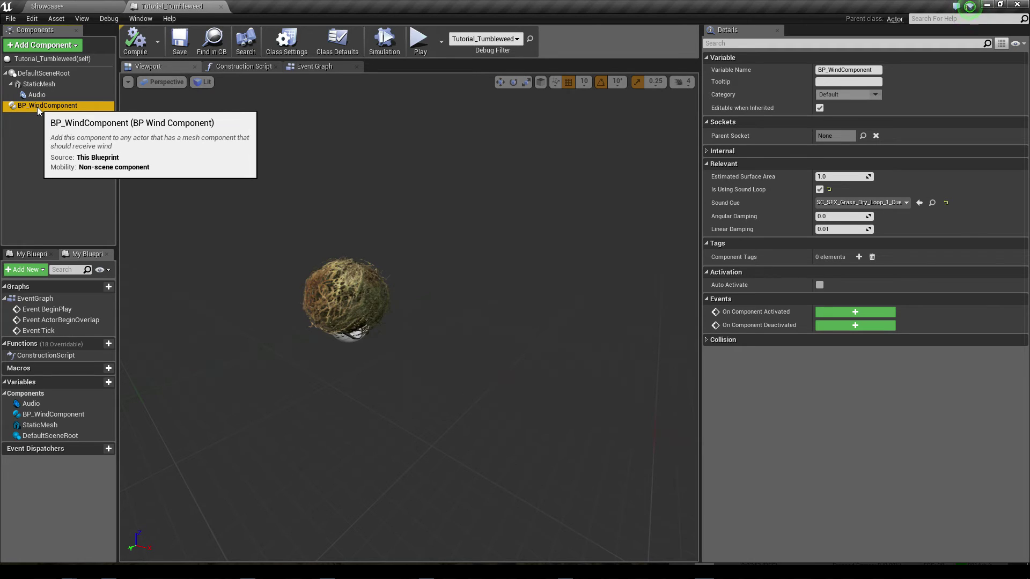
pyautogui.click(243, 70)
pyautogui.rightClick(290, 252)
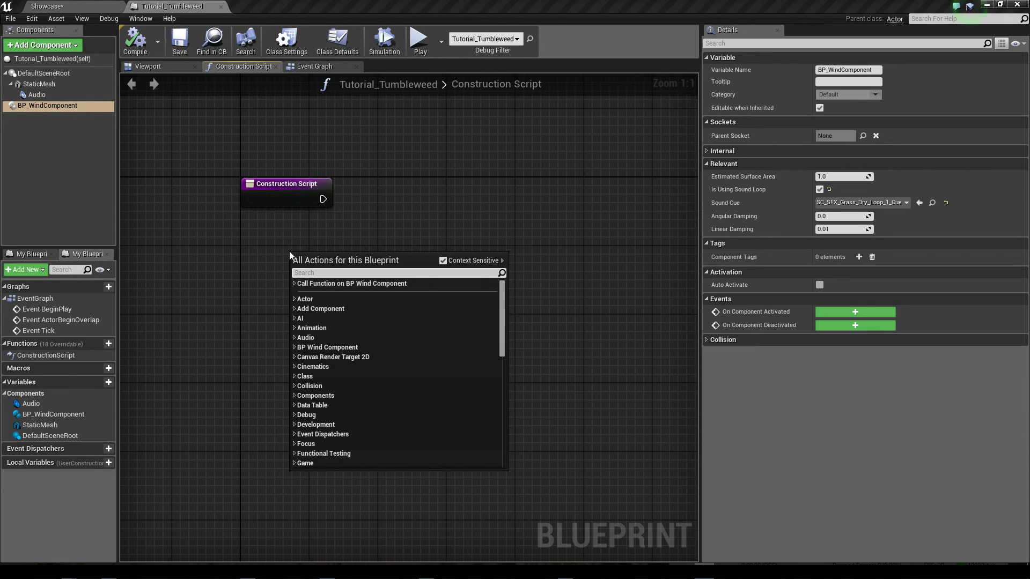
pyautogui.write('wind')
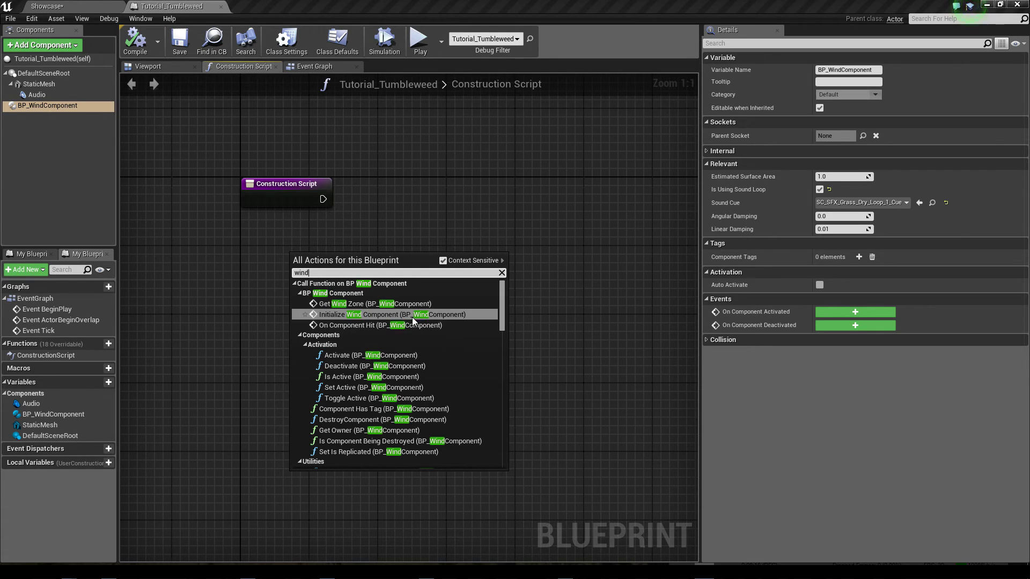
pyautogui.click(372, 315)
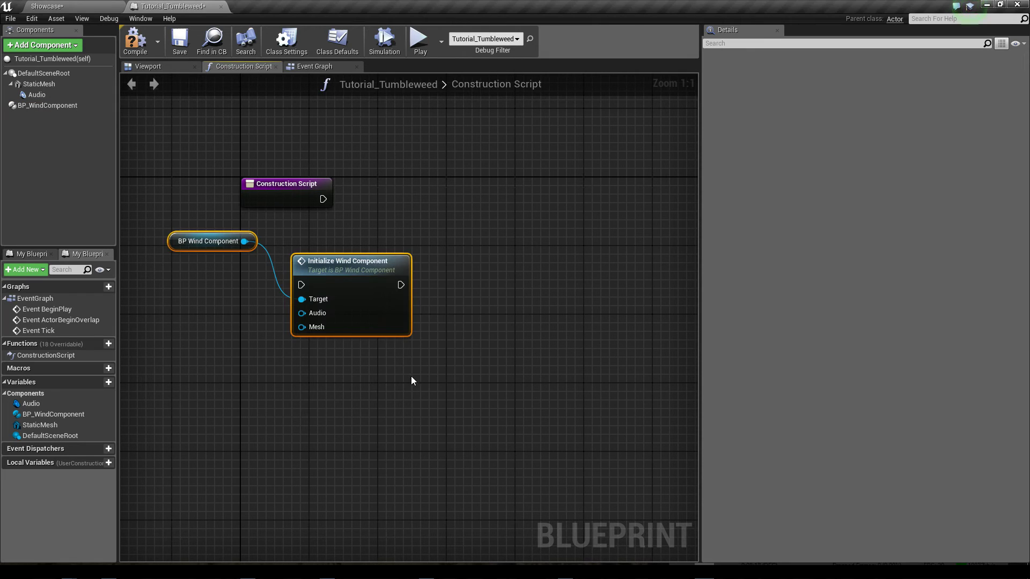
pyautogui.moveTo(332, 267); pyautogui.dragTo(446, 183)
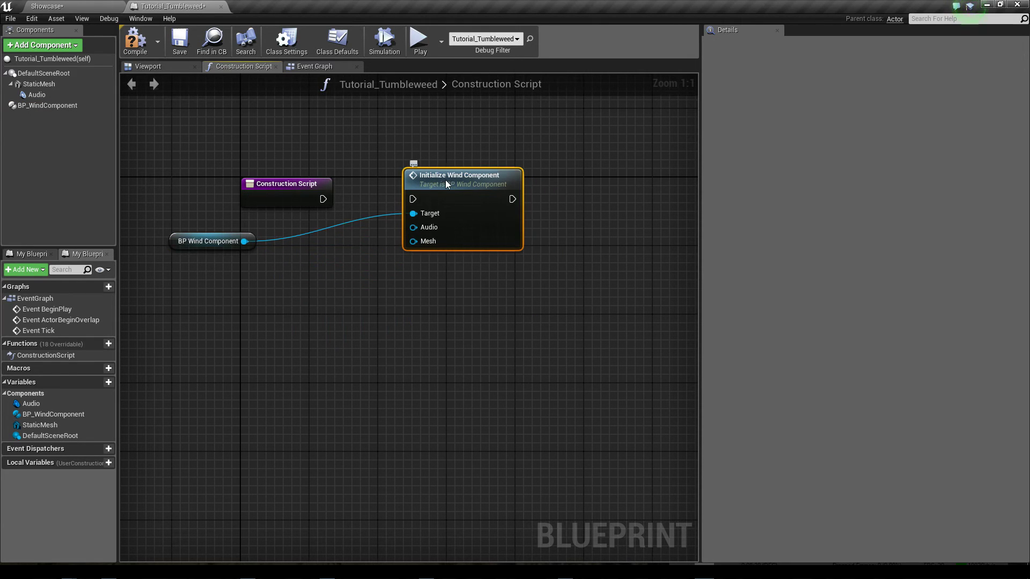
pyautogui.moveTo(206, 246); pyautogui.dragTo(255, 231)
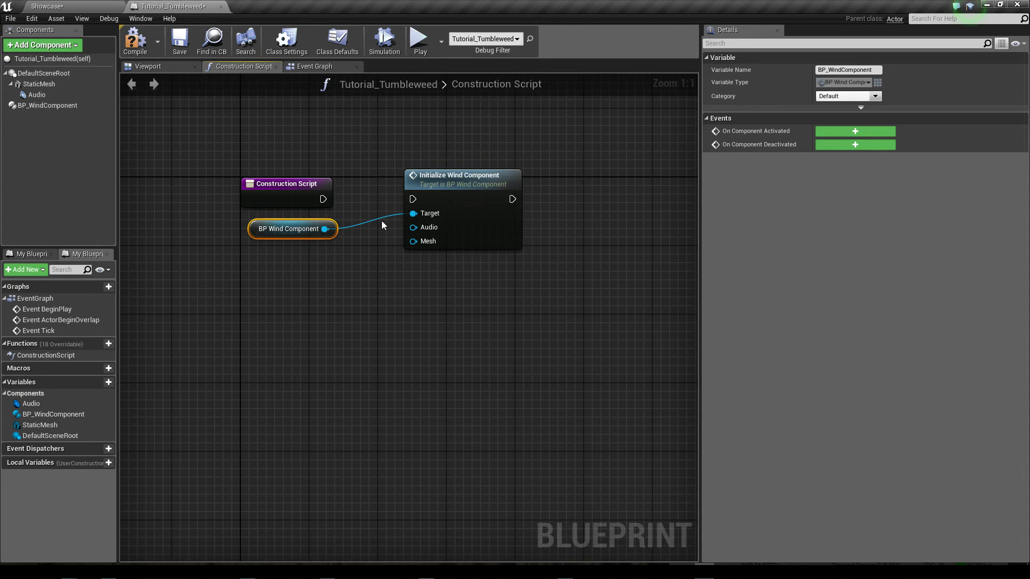
# Replace the BP Wind Component reference with a new one connected to the Target pin and place it below the entry node.
pyautogui.click(43, 107)
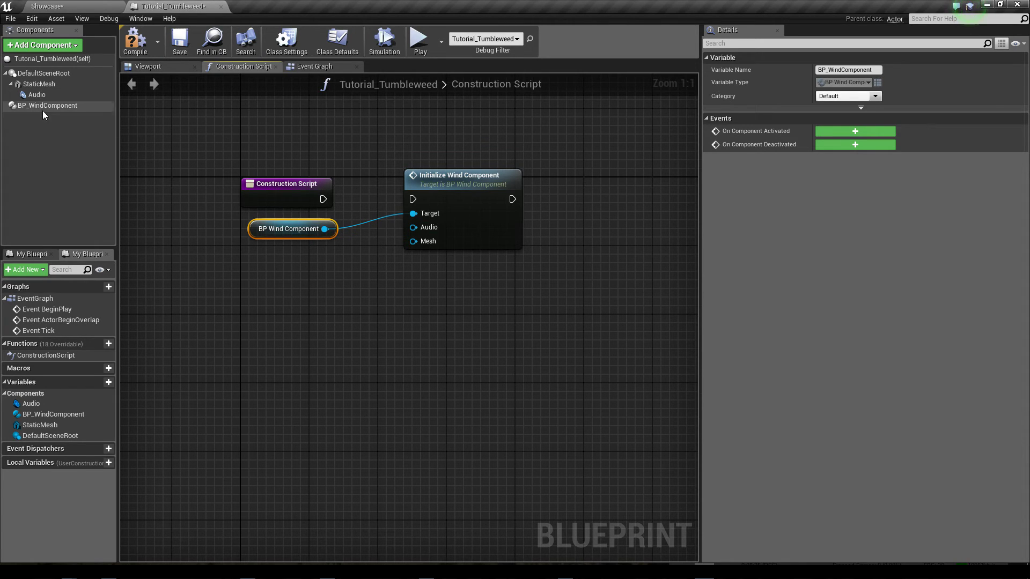
pyautogui.moveTo(39, 107); pyautogui.dragTo(423, 213)
pyautogui.click(308, 231)
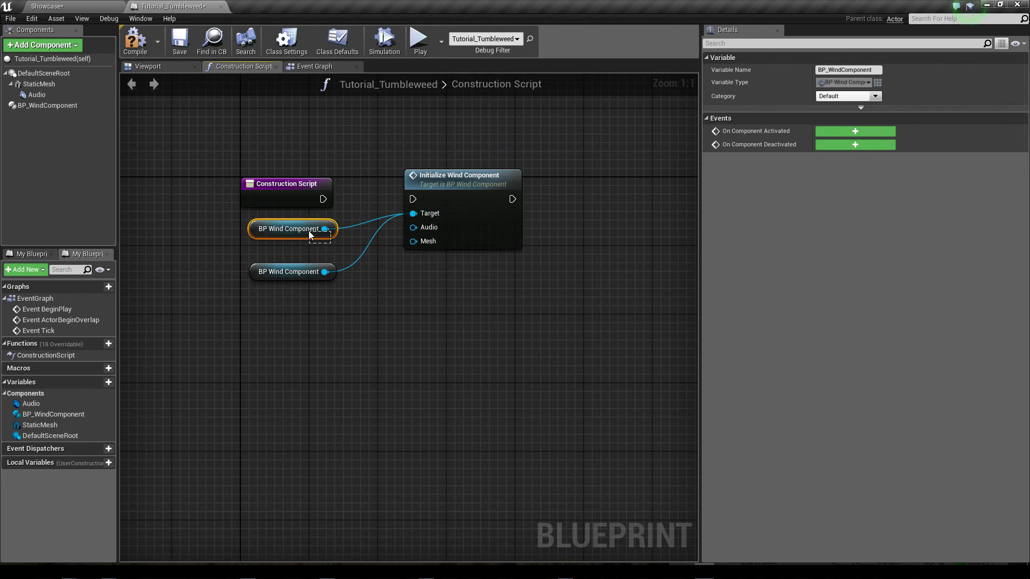
pyautogui.press('Delete')
pyautogui.moveTo(284, 272); pyautogui.dragTo(284, 237)
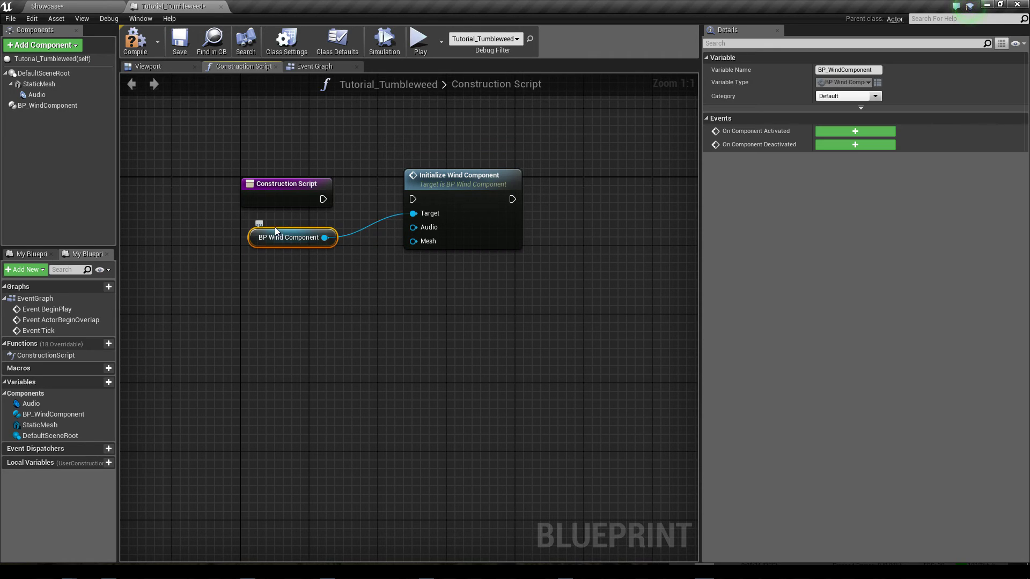
# Connect the Construction Script execution to Initialize Wind Component, and wire Audio and StaticMesh references into its Audio and Mesh pins.
pyautogui.moveTo(321, 199); pyautogui.dragTo(416, 198)
pyautogui.moveTo(399, 308); pyautogui.dragTo(540, 277, button='right')
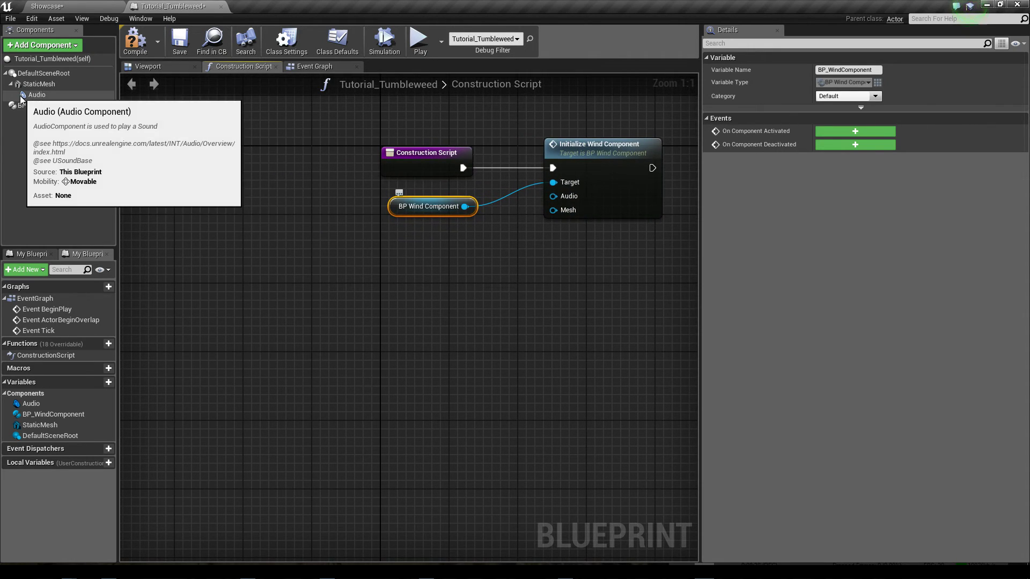
pyautogui.moveTo(37, 94); pyautogui.dragTo(554, 197)
pyautogui.moveTo(406, 259); pyautogui.dragTo(404, 244)
pyautogui.moveTo(404, 244); pyautogui.dragTo(331, 263, button='right')
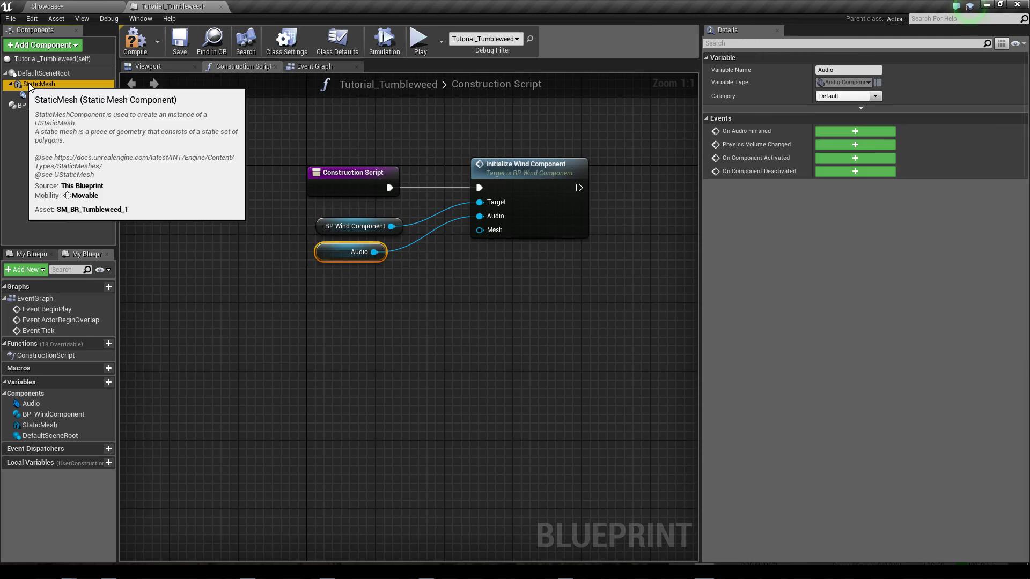
pyautogui.moveTo(38, 84); pyautogui.dragTo(486, 231)
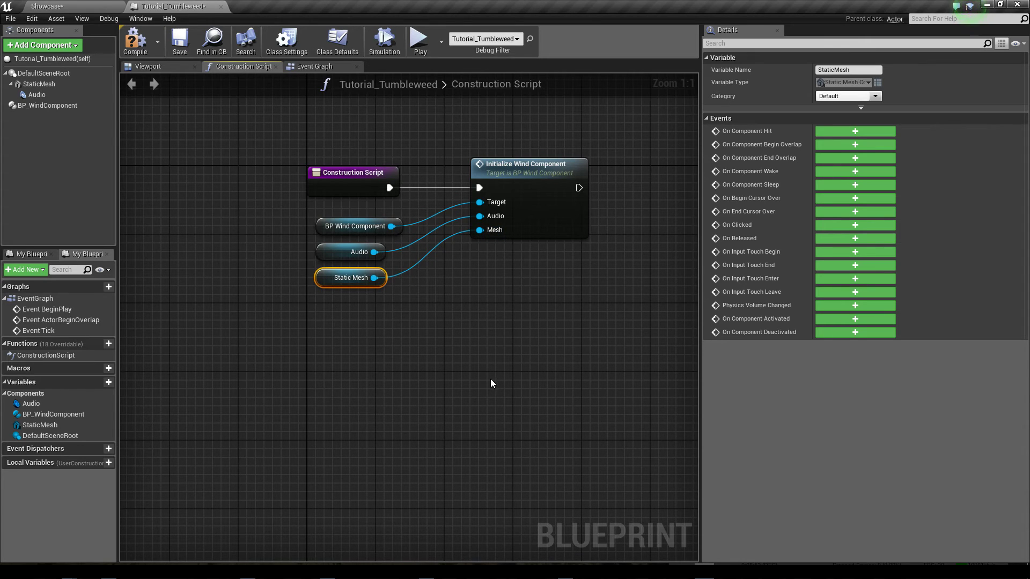
pyautogui.moveTo(490, 379); pyautogui.dragTo(470, 327, button='right')
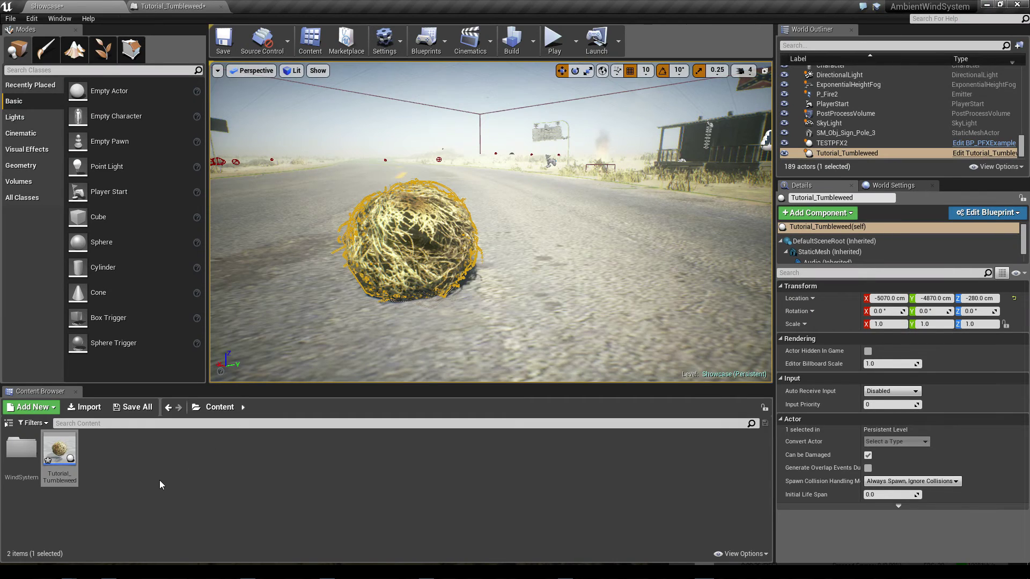
# Open the BP_Obj_SignPole example blueprint from WindSystem/Blueprints/WindActors and inspect its BottomChain_1 component.
pyautogui.click(161, 485)
pyautogui.click(20, 450)
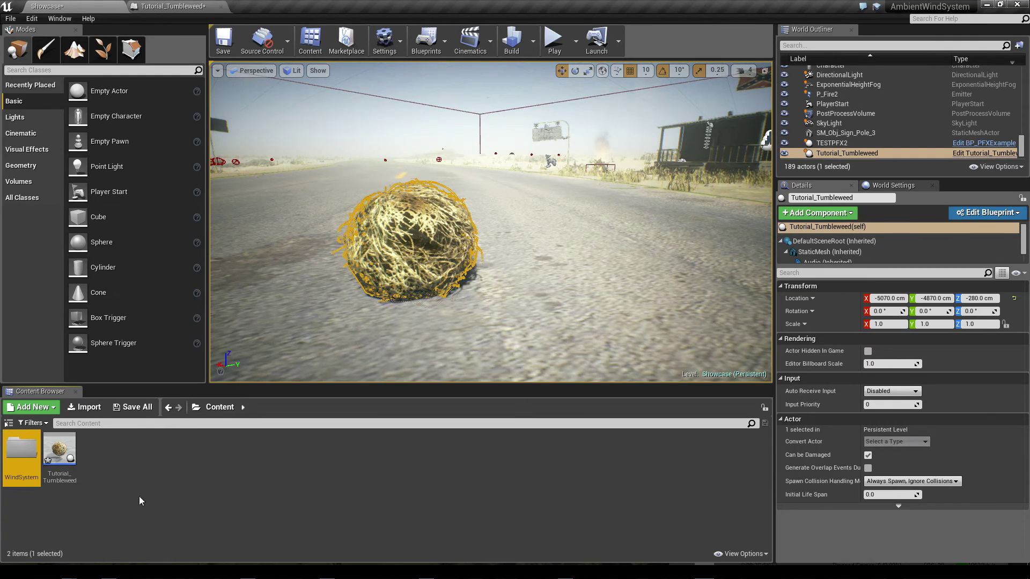
pyautogui.doubleClick(23, 451)
pyautogui.doubleClick(63, 453)
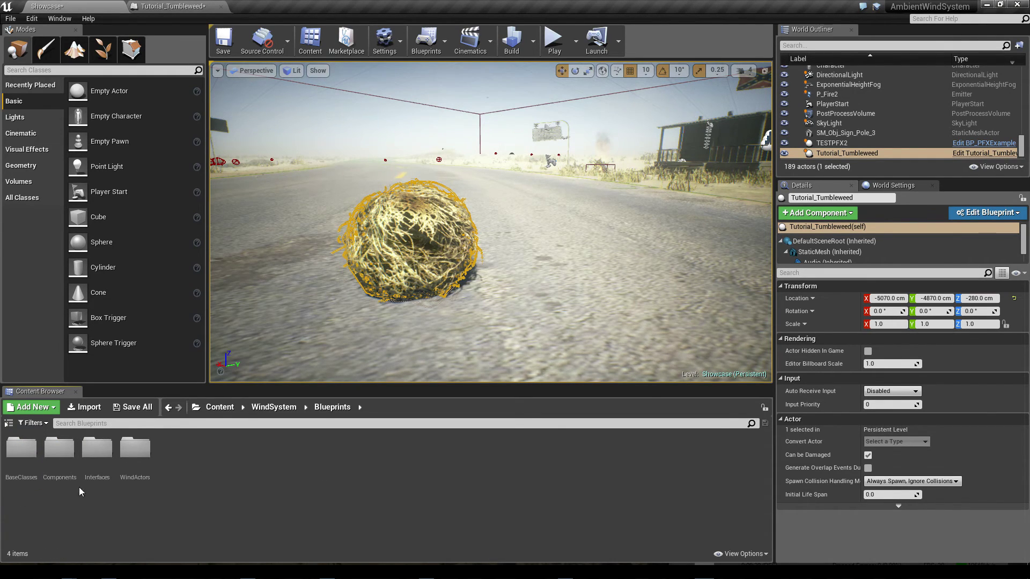
pyautogui.doubleClick(133, 458)
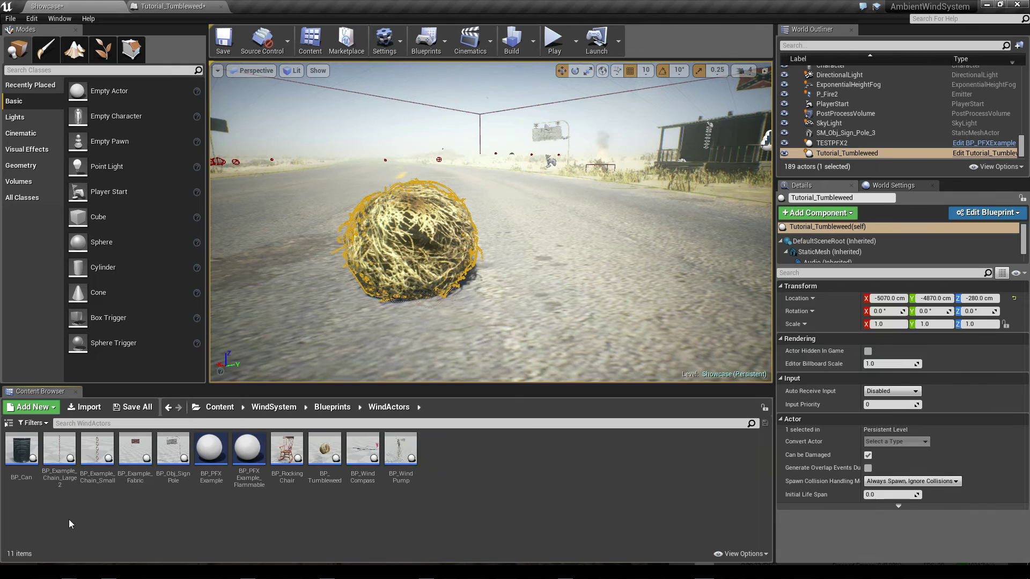
pyautogui.doubleClick(172, 453)
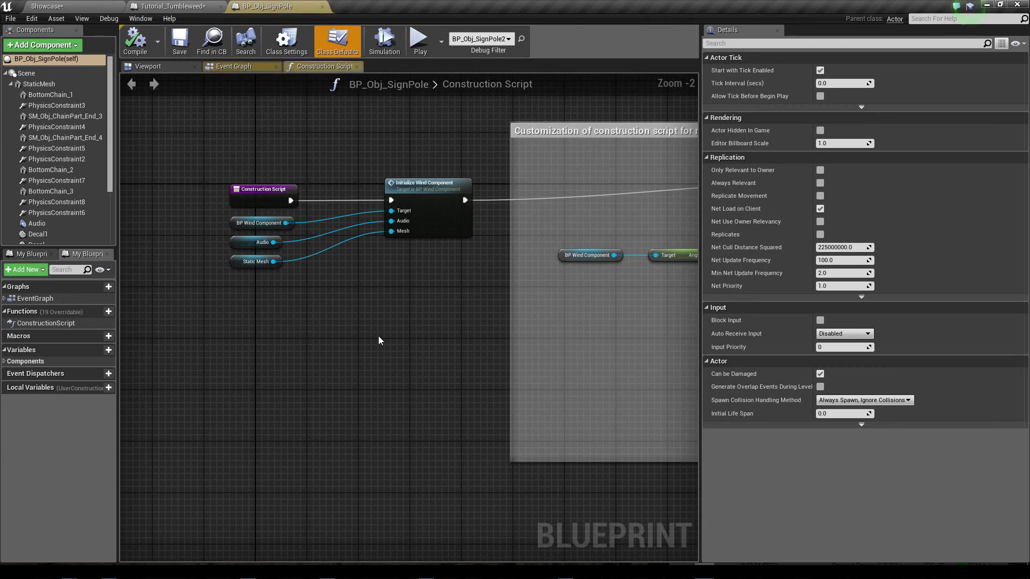
pyautogui.click(59, 95)
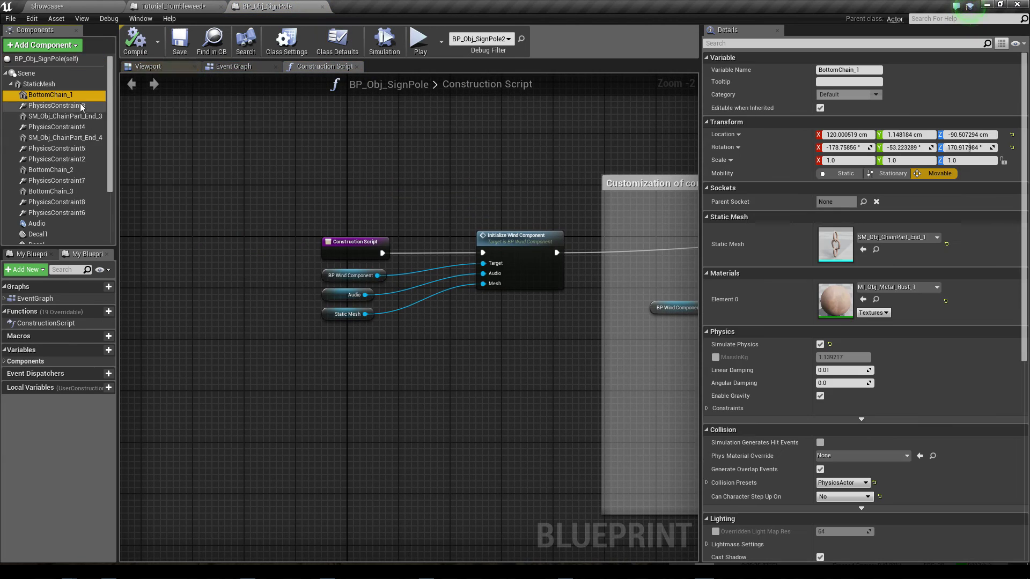
# Examine the shared physics and collision settings of BottomChain_1 to 3, SM_Obj_ChainPart_End_3 and SM_Obj_ChainPart_End_4 in BP_Obj_SignPole.
pyautogui.keyDown('ctrl'); pyautogui.click(65, 116); pyautogui.keyUp('ctrl')
pyautogui.keyDown('ctrl'); pyautogui.click(62, 138); pyautogui.keyUp('ctrl')
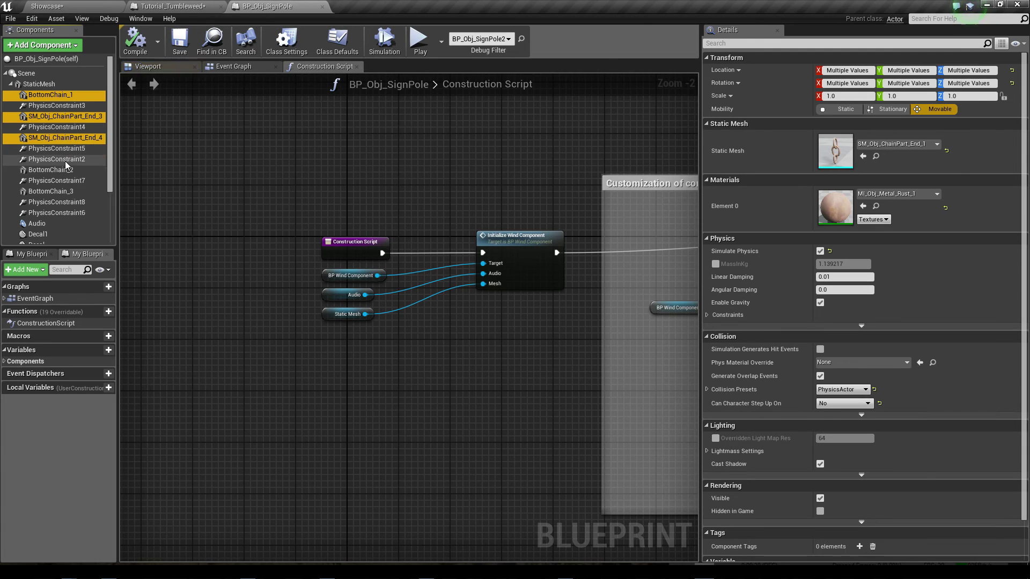
pyautogui.keyDown('ctrl'); pyautogui.click(60, 170); pyautogui.keyUp('ctrl')
pyautogui.keyDown('ctrl'); pyautogui.click(59, 192); pyautogui.keyUp('ctrl')
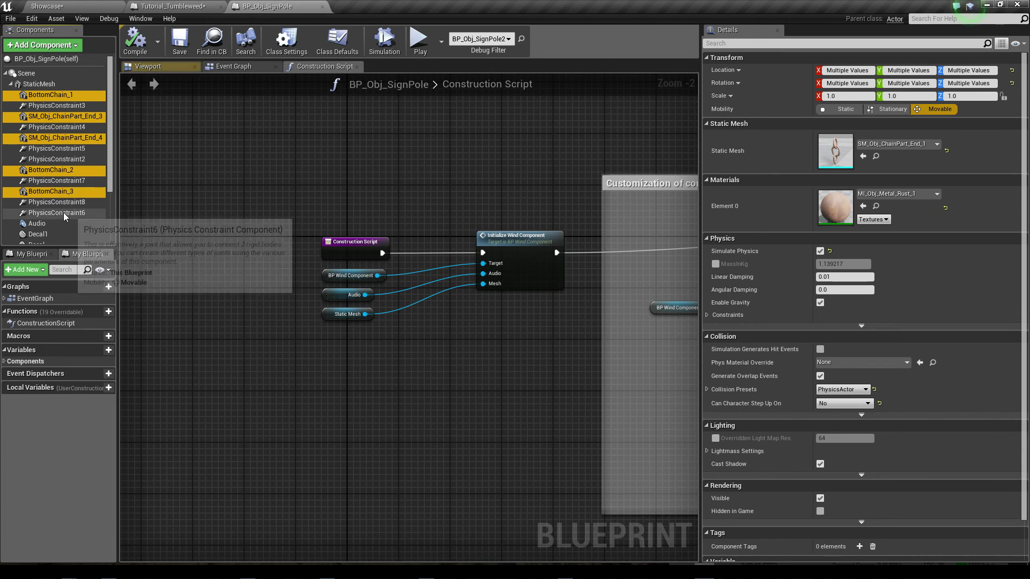
pyautogui.scroll(-2, 63, 212)
pyautogui.scroll(2, 397, 338)
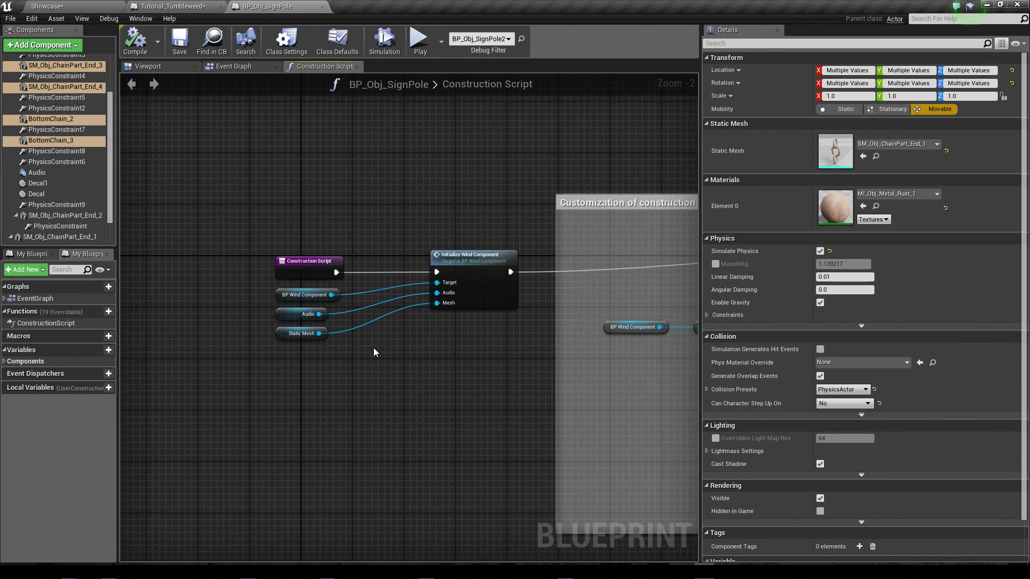
# View the sign pole in 3D and inspect its StaticMesh sign plate, including the plate's physics and collision settings.
pyautogui.click(193, 64)
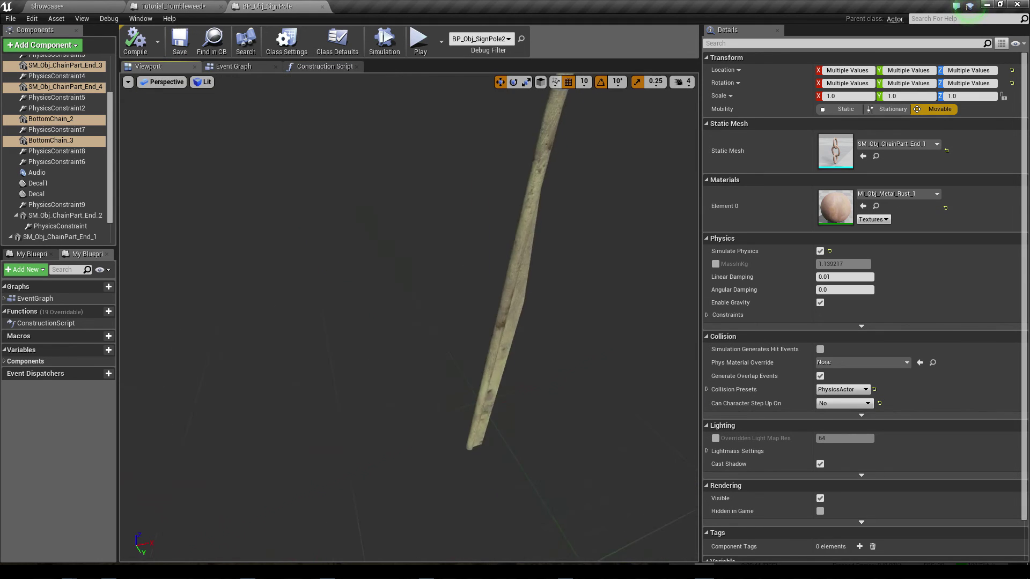
pyautogui.press('w')
pyautogui.moveTo(550, 449)
pyautogui.mouseDown(button='right')
pyautogui.moveTo(569, 449)
pyautogui.moveTo(550, 449)
pyautogui.mouseUp(button='right')
pyautogui.press('s')
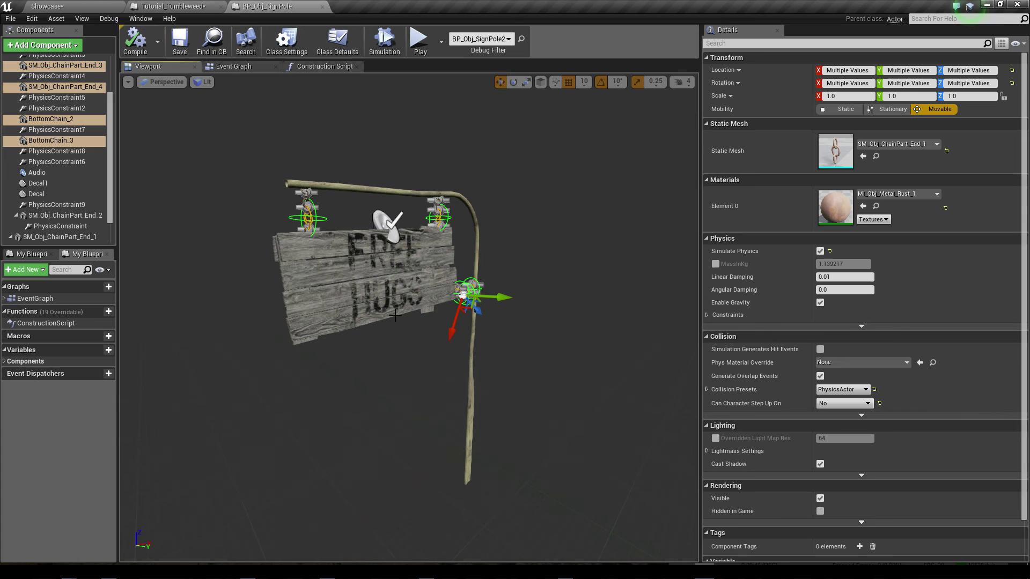
pyautogui.click(389, 293)
pyautogui.press('d')
pyautogui.moveTo(440, 333); pyautogui.dragTo(482, 429, button='right')
pyautogui.press('a')
pyautogui.press('s')
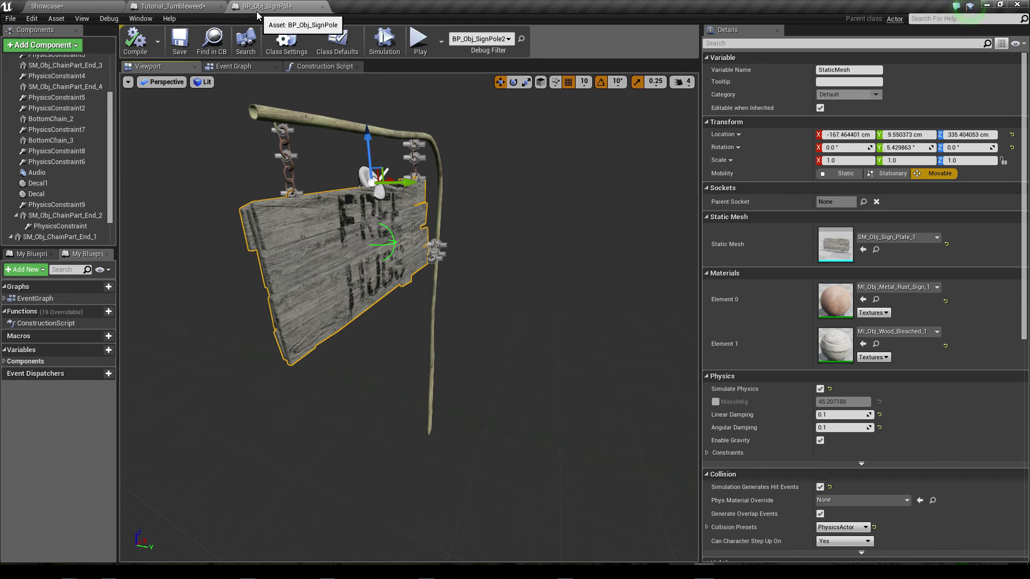
# In Tutorial_Tumbleweed's Construction Script, move the three component references closer to the entry node and left-align them with it.
pyautogui.click(172, 6)
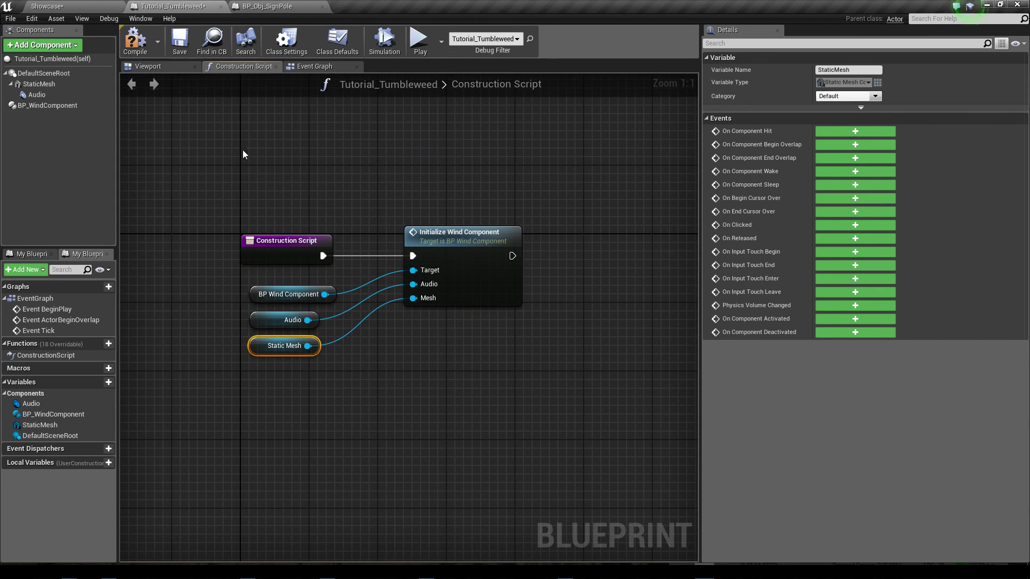
pyautogui.click(527, 222)
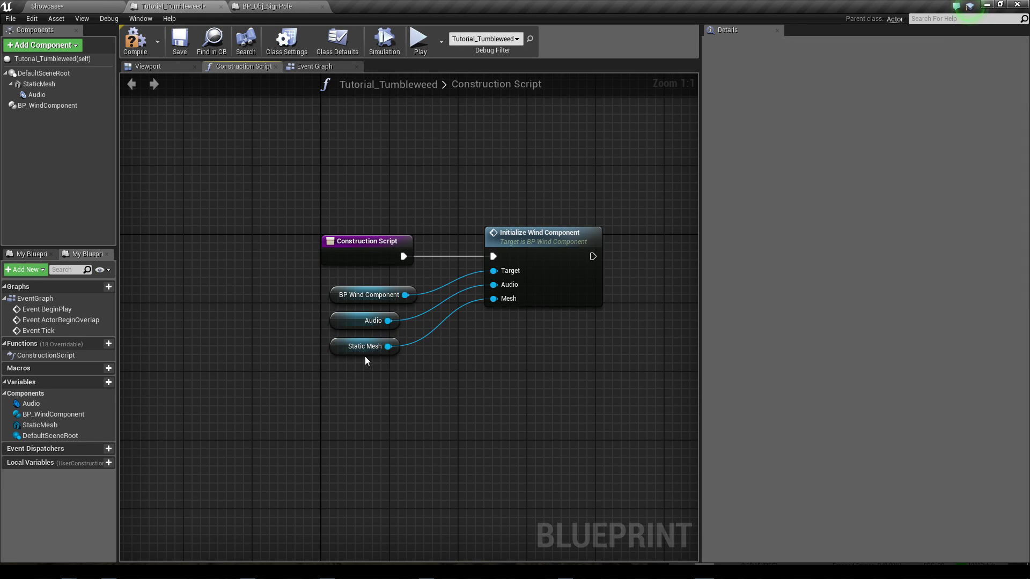
pyautogui.moveTo(368, 382); pyautogui.dragTo(325, 286)
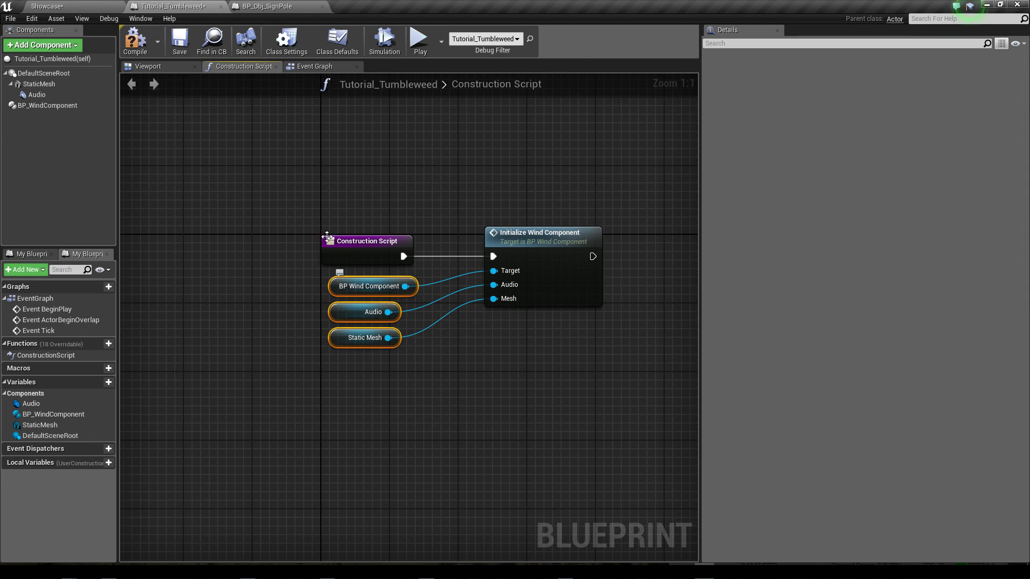
pyautogui.moveTo(299, 166); pyautogui.dragTo(364, 402)
pyautogui.rightClick(356, 241)
pyautogui.moveTo(391, 416)
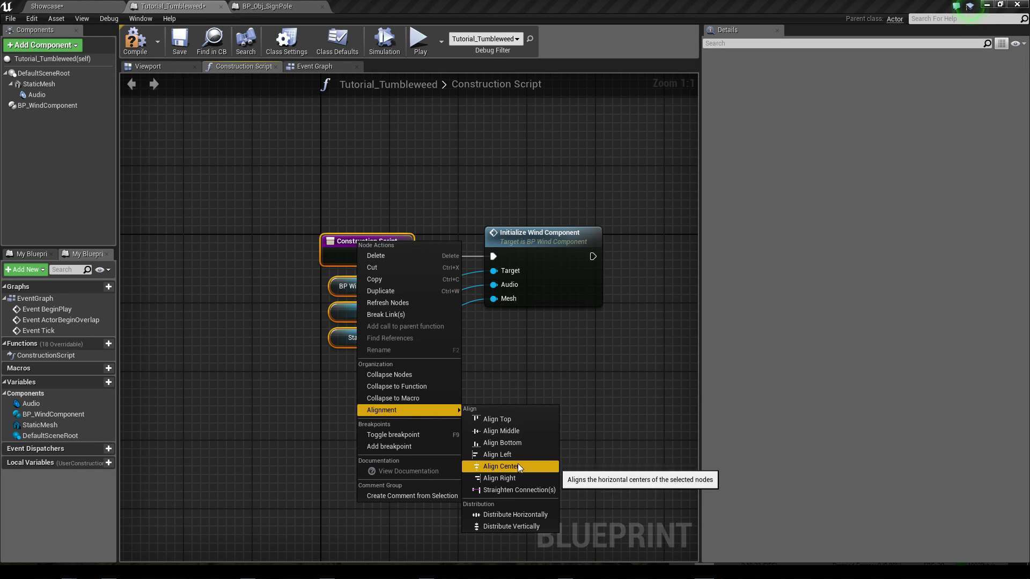
pyautogui.click(498, 454)
pyautogui.click(487, 382)
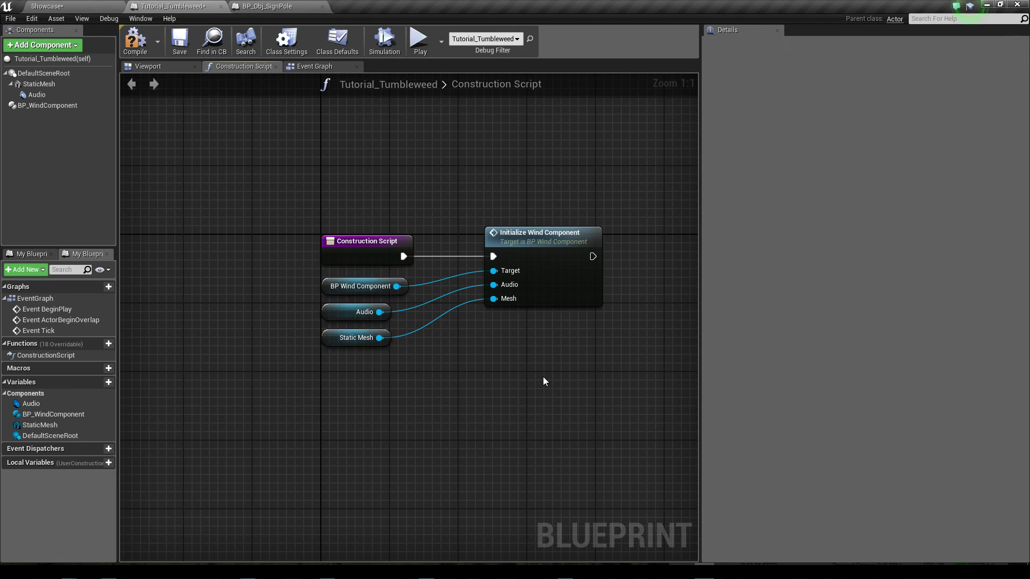
# Save and compile the Tutorial_Tumbleweed blueprint.
pyautogui.moveTo(544, 378); pyautogui.dragTo(503, 342, button='right')
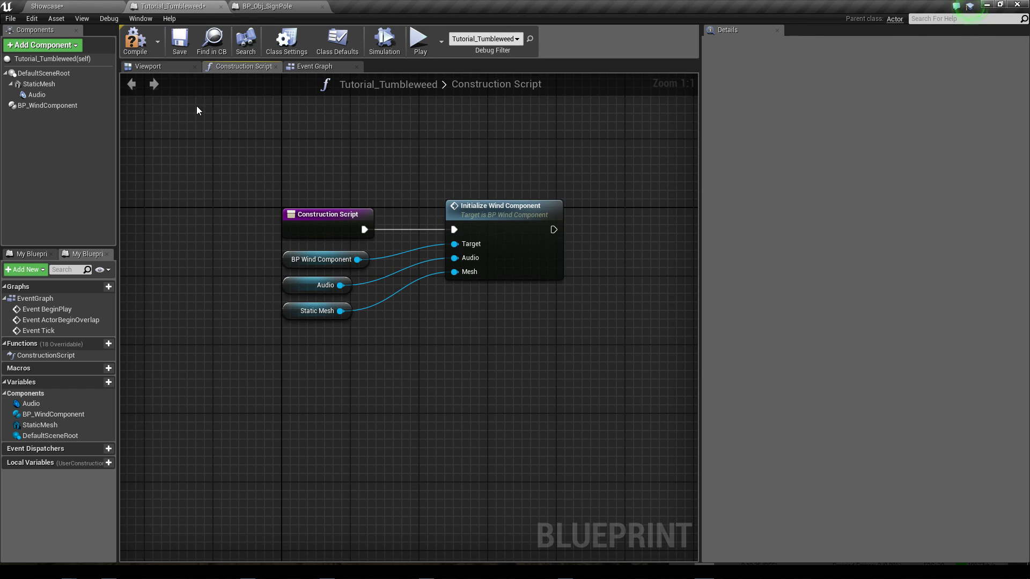
pyautogui.click(177, 41)
pyautogui.click(132, 40)
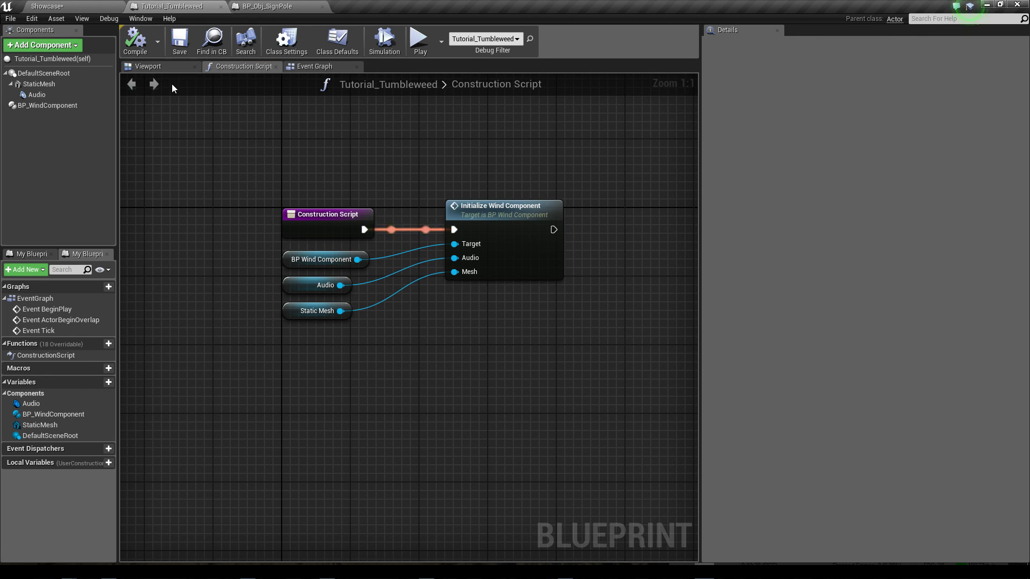
# In the Showcase level, place a Tutorial_Tumbleweed actor from the root Content folder on the road.
pyautogui.click(58, 7)
pyautogui.moveTo(567, 143); pyautogui.dragTo(443, 237, button='right')
pyautogui.press('Delete')
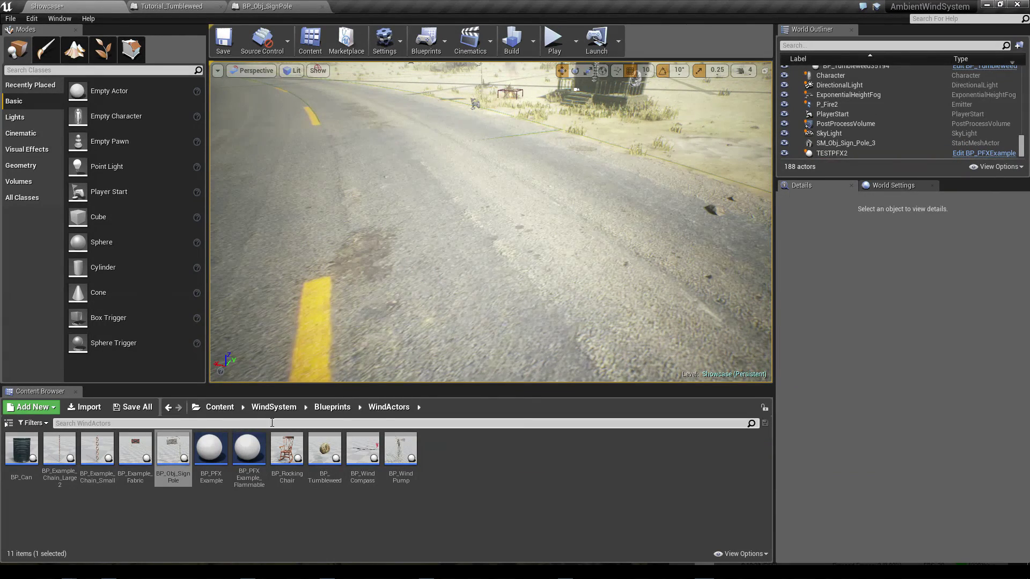
pyautogui.click(328, 408)
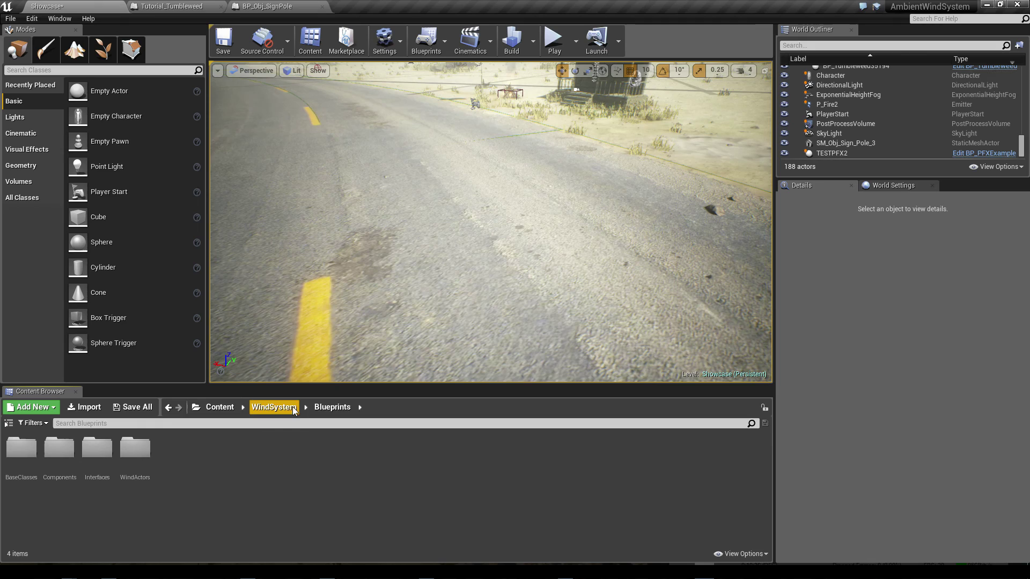
pyautogui.click(274, 407)
pyautogui.click(218, 409)
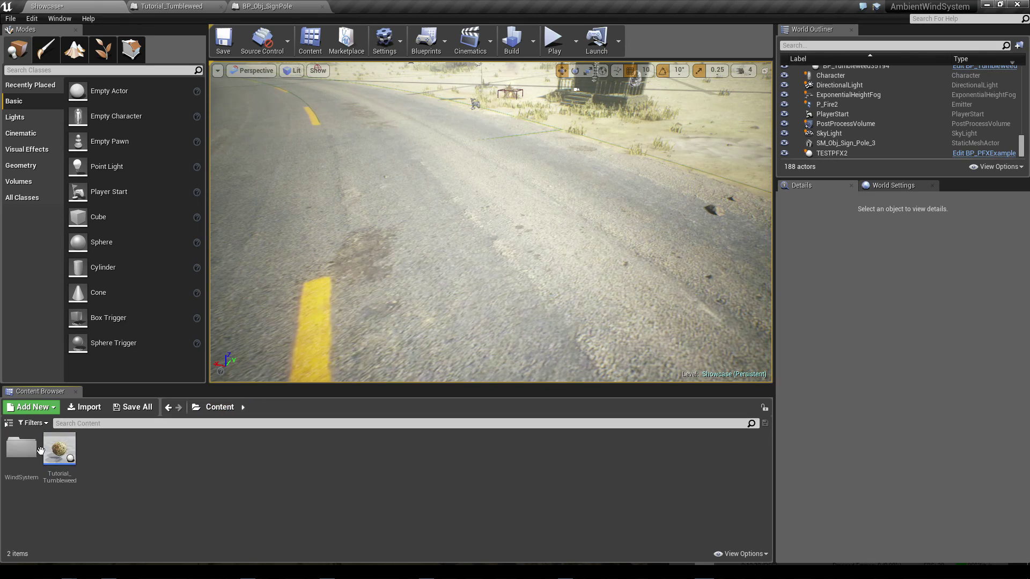
pyautogui.moveTo(58, 453); pyautogui.dragTo(483, 244)
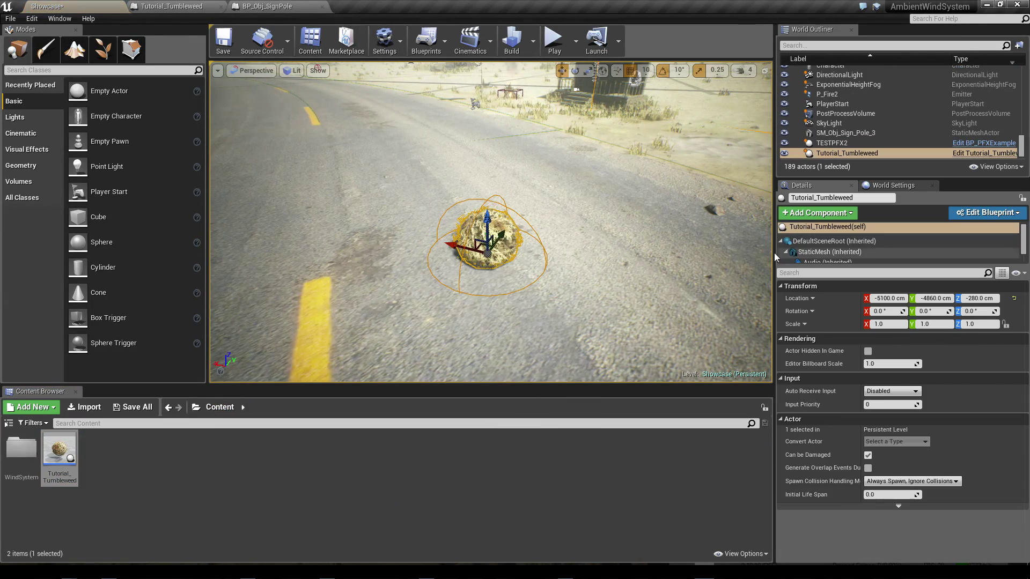
# Focus on the placed tumbleweed, play the level to watch how the wind moves it, and stop the simulation.
pyautogui.press('f')
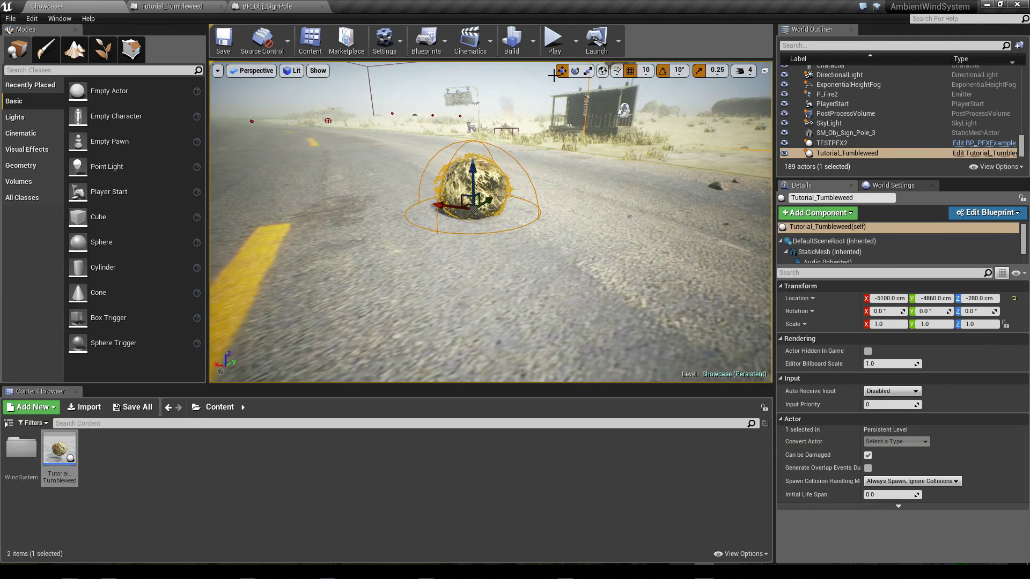
pyautogui.click(555, 42)
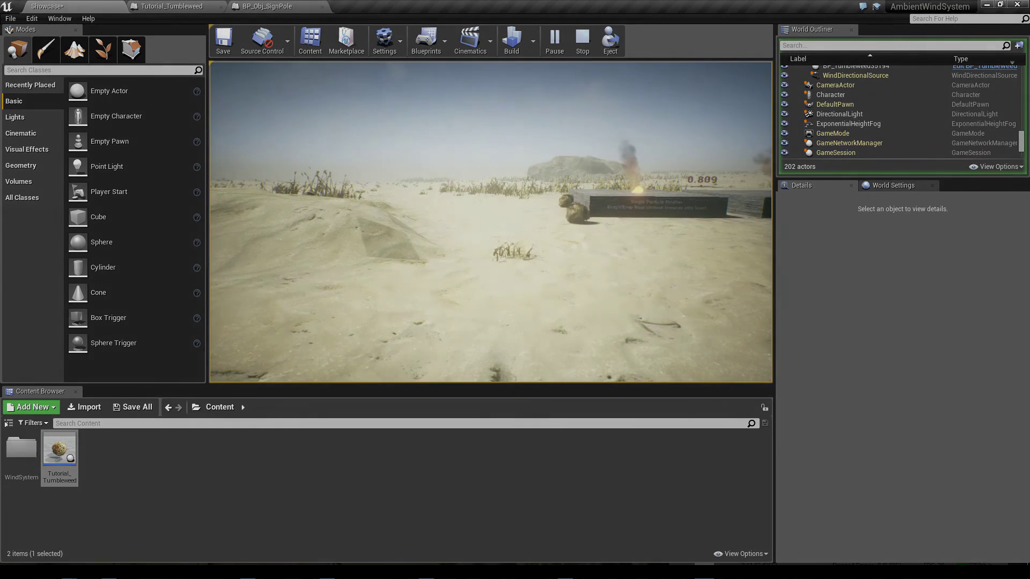
pyautogui.press('Escape')
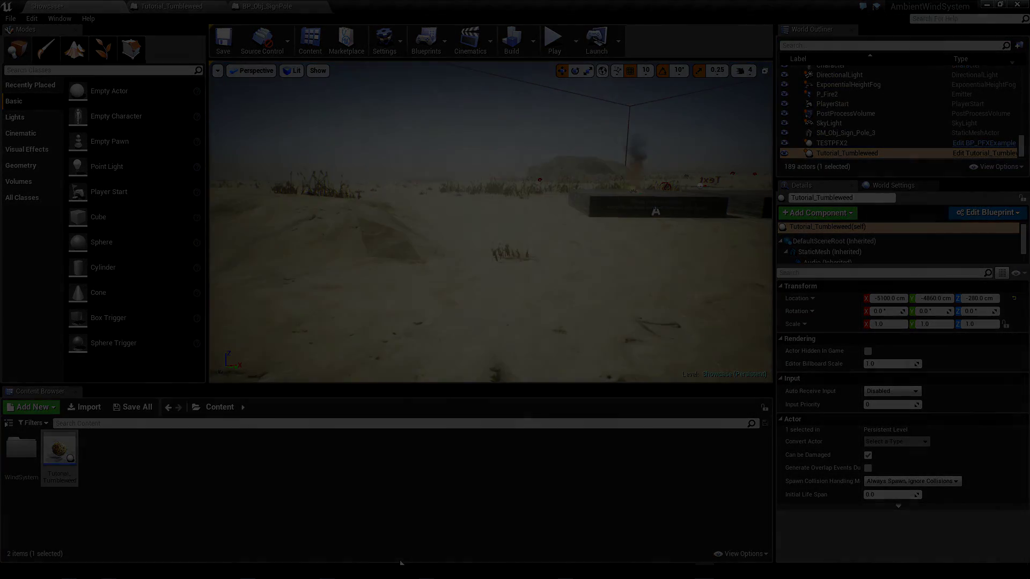